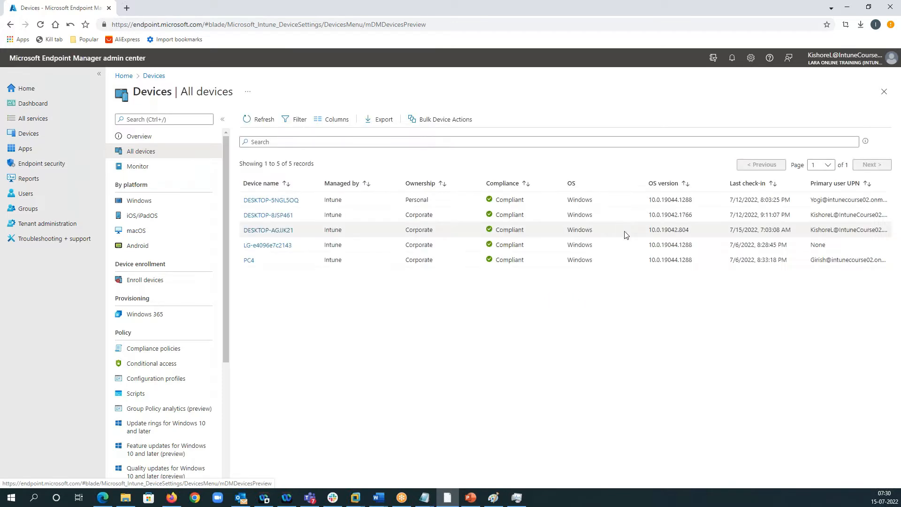
Open All services in a new tab, launch the Azure Active Directory admin center from it, and close the All services tab
right_click(35, 118)
click(61, 128)
click(181, 10)
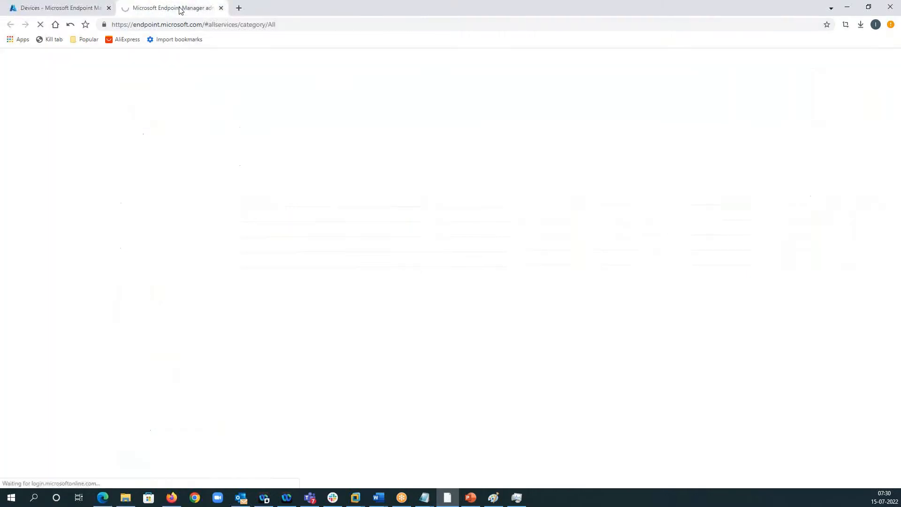
click(42, 9)
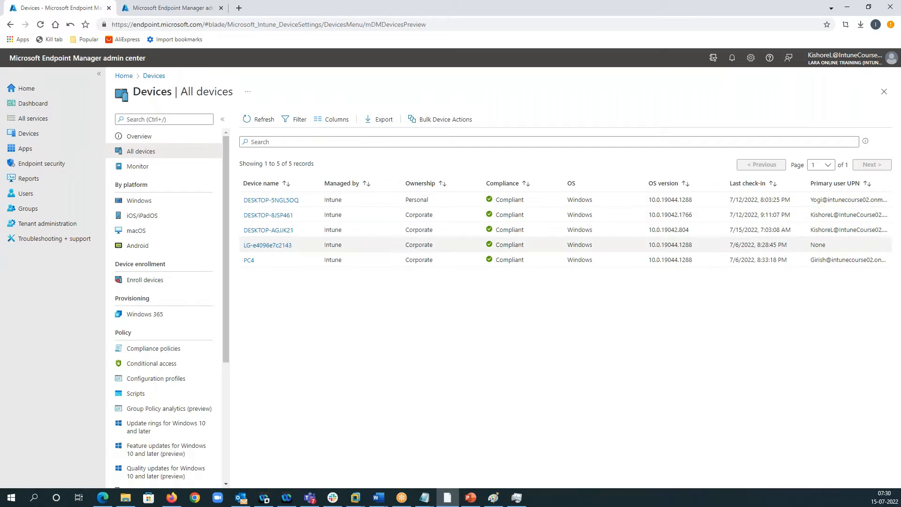
click(173, 9)
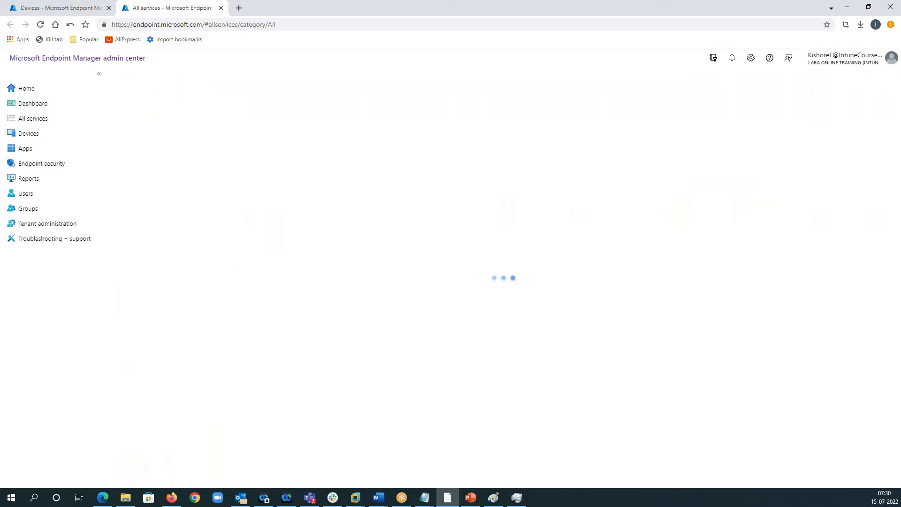
click(501, 257)
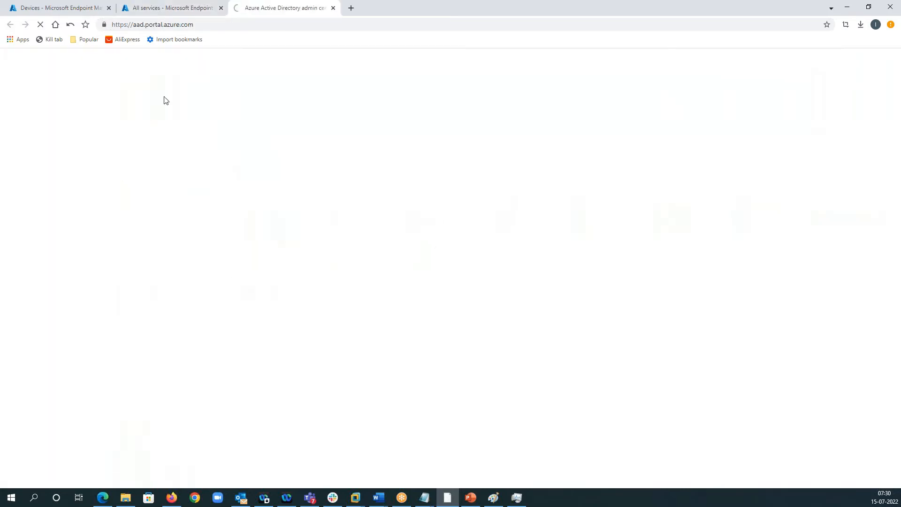
click(221, 8)
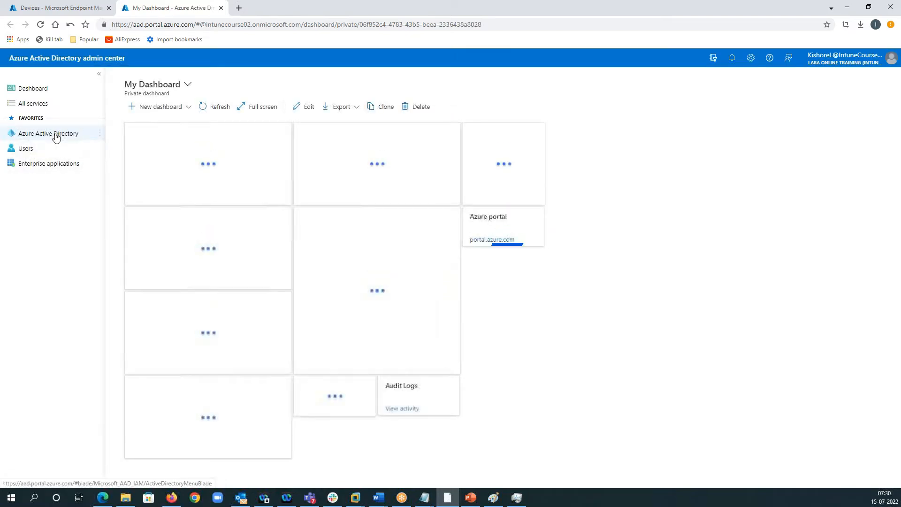
Show the list of all devices in Azure Active Directory
click(55, 136)
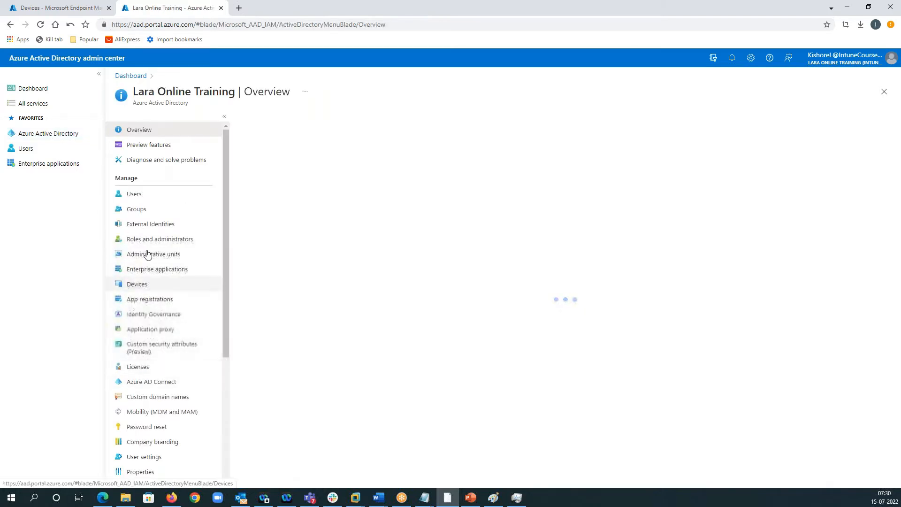
click(144, 285)
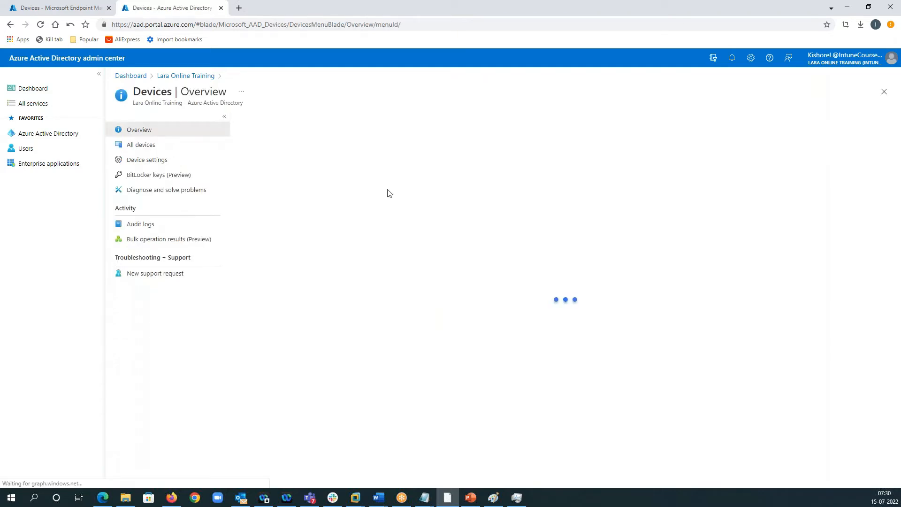
click(140, 147)
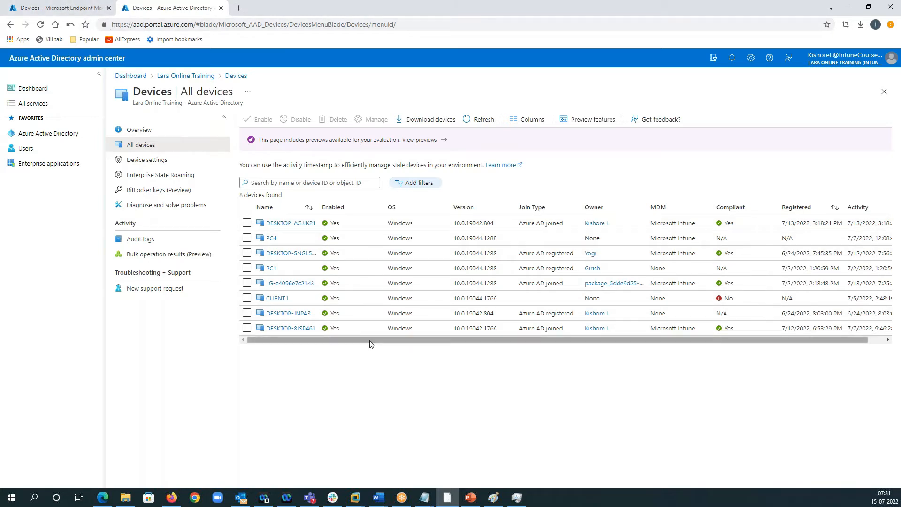
Return to the Endpoint Manager devices list and bring up the IntuneCourse03 virtual machine in VMware Workstation, maximized
click(59, 9)
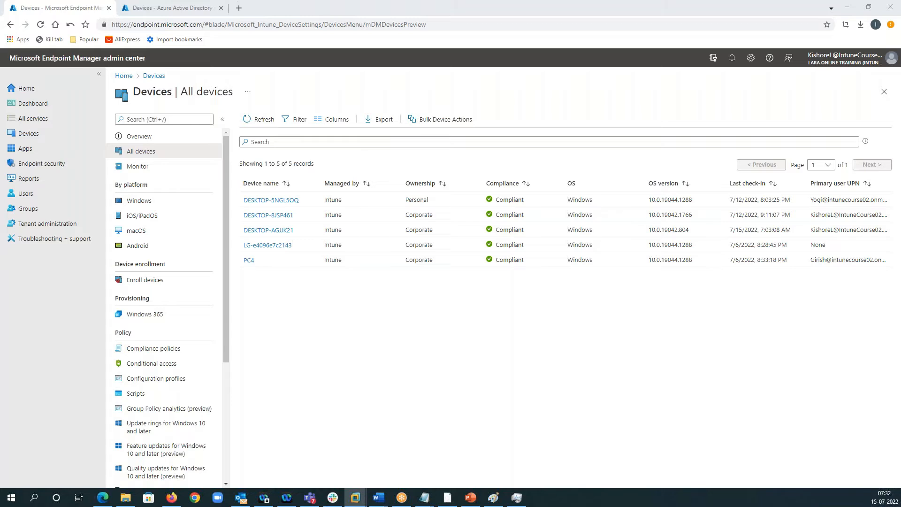
key(alt+Tab)
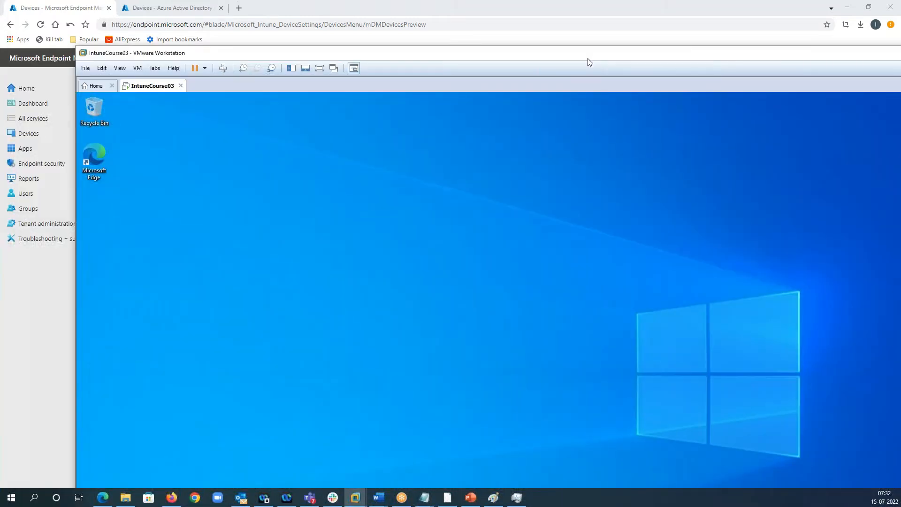
double_click(588, 58)
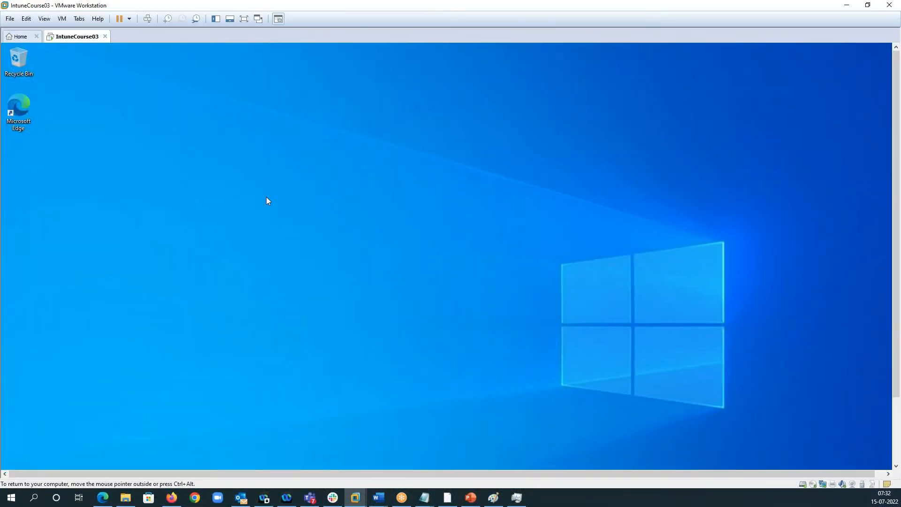
click(244, 19)
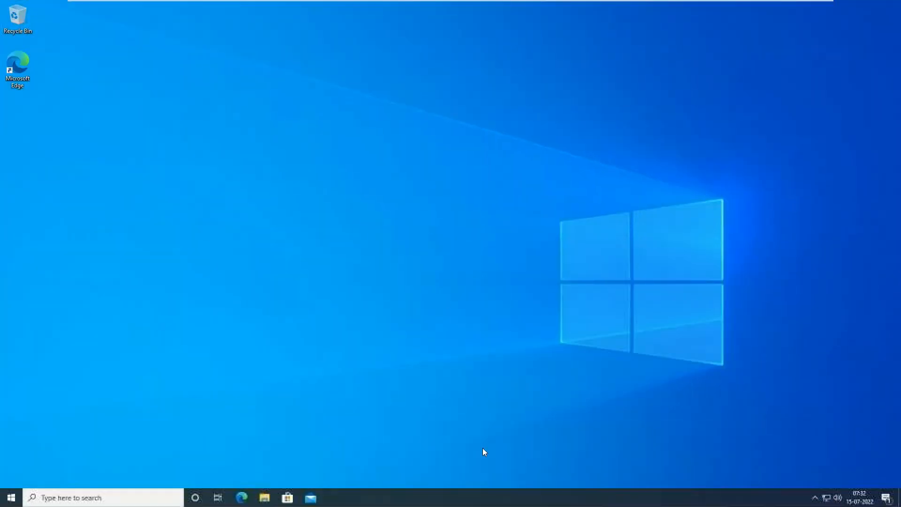
mouse_move(662, 2)
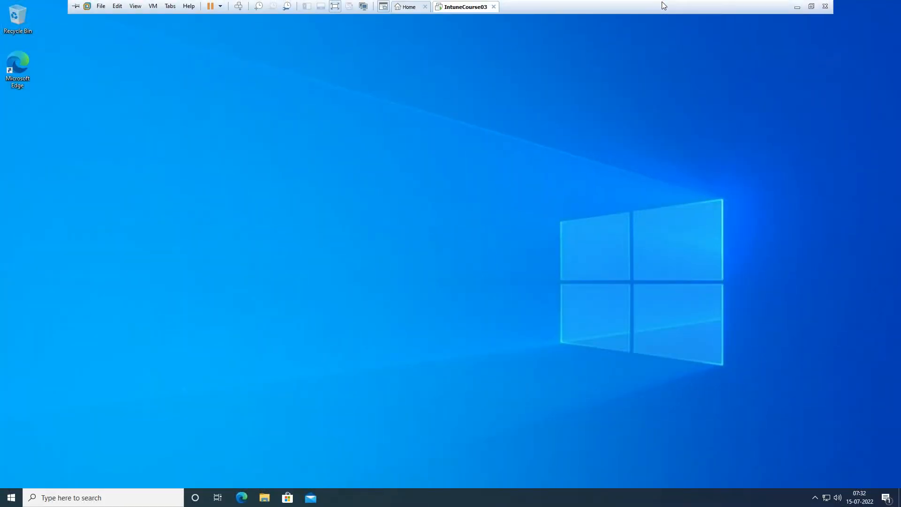
click(808, 7)
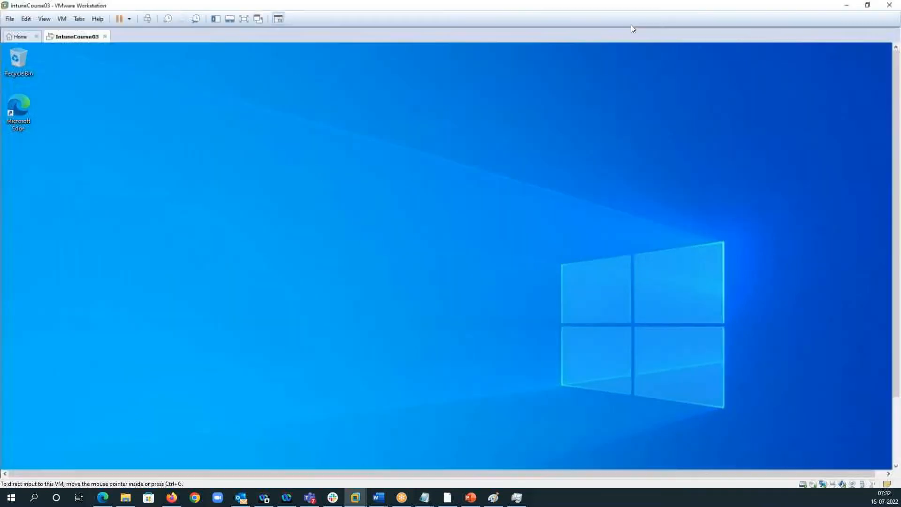
drag(469, 4, 505, 1)
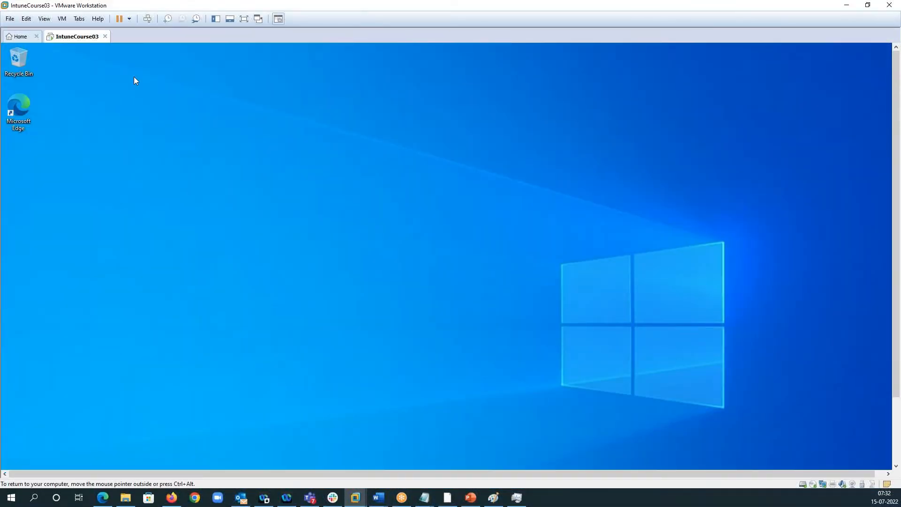
click(243, 20)
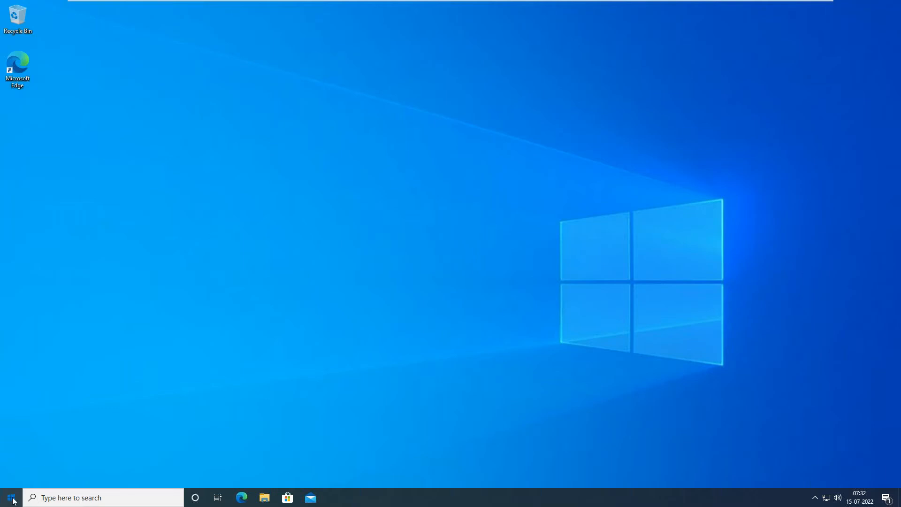
mouse_move(407, 1)
mouse_move(547, 1)
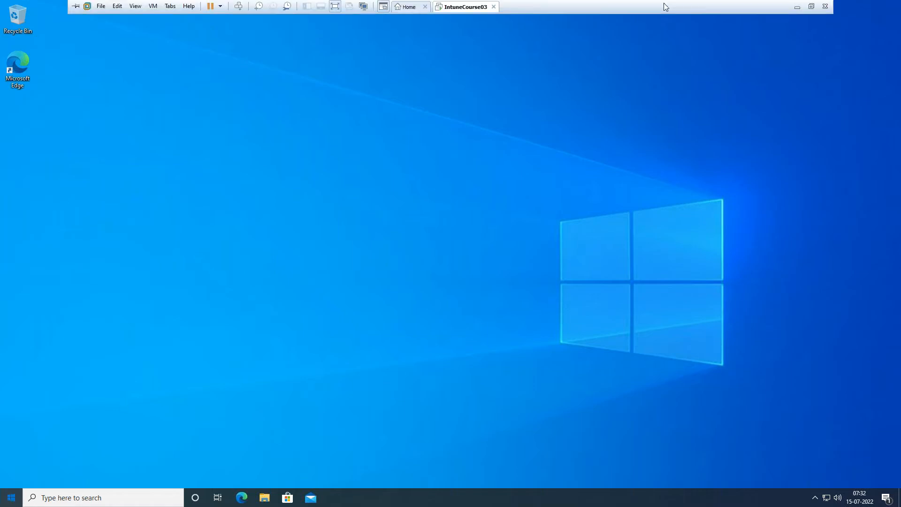
click(811, 7)
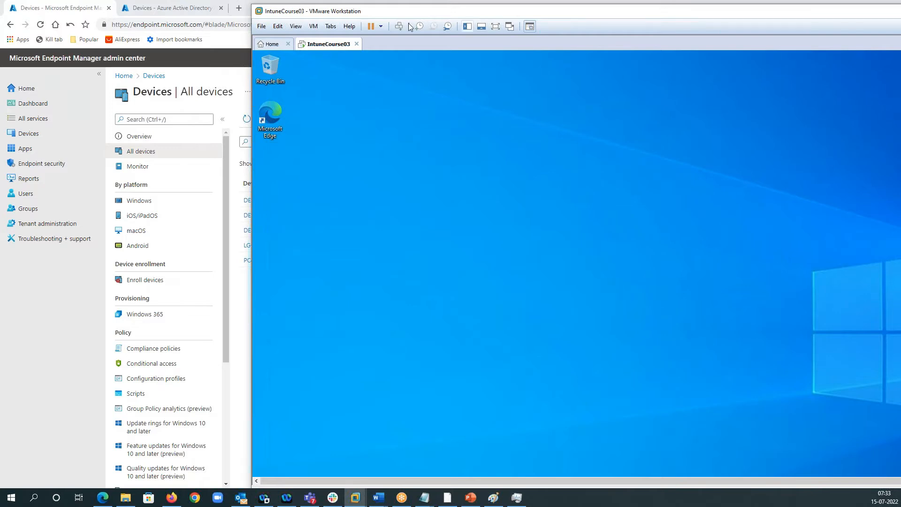
Bring up the guest's Start menu and fit the VMware window and guest display to each other
key(super)
click(314, 26)
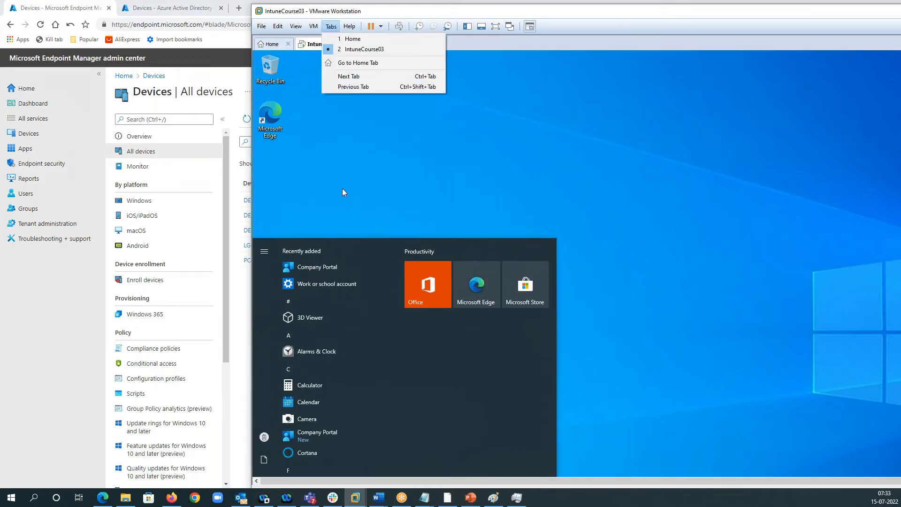
click(333, 270)
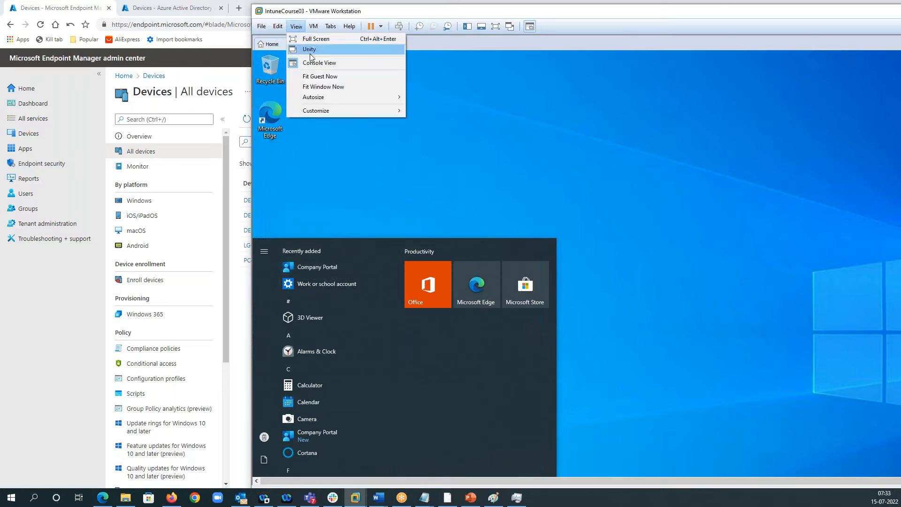
click(318, 88)
click(314, 26)
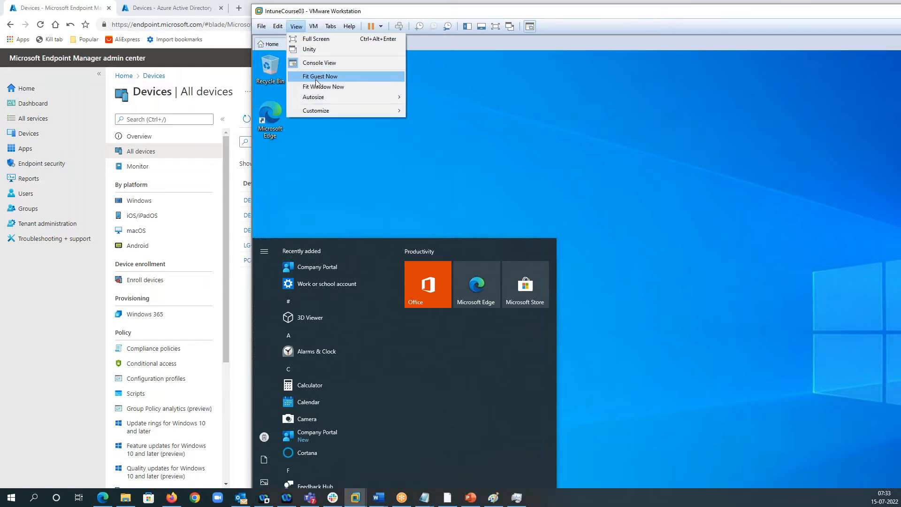
click(322, 78)
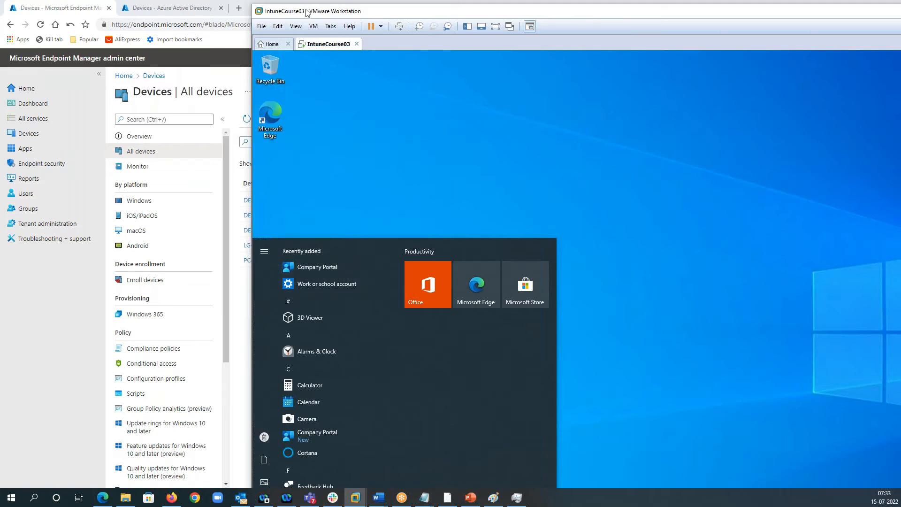
Maximize the virtual machine window and examine the recently added apps in the guest's Start menu
drag(305, 16, 398, 34)
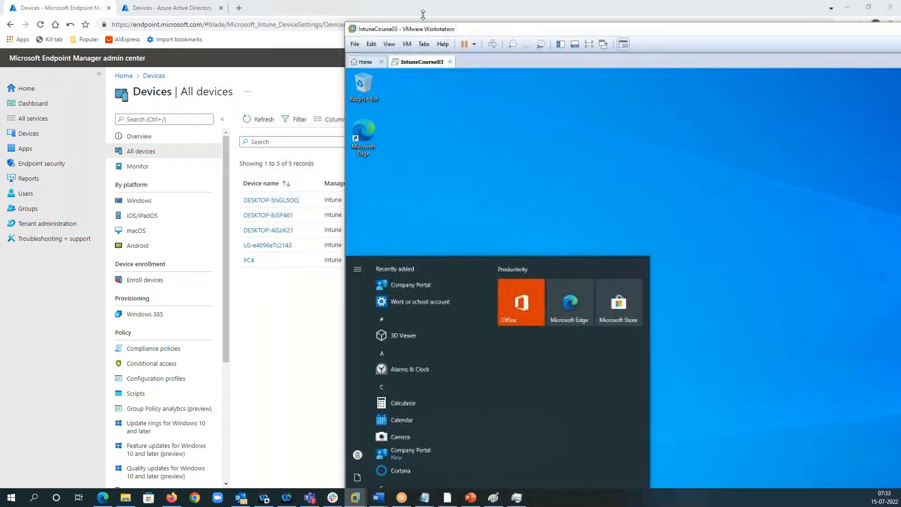
drag(619, 16, 601, 2)
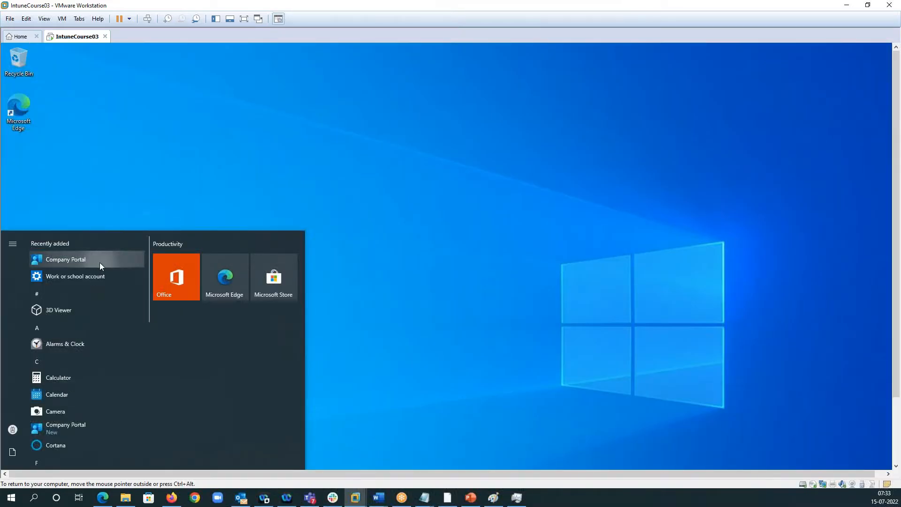
drag(894, 261, 895, 331)
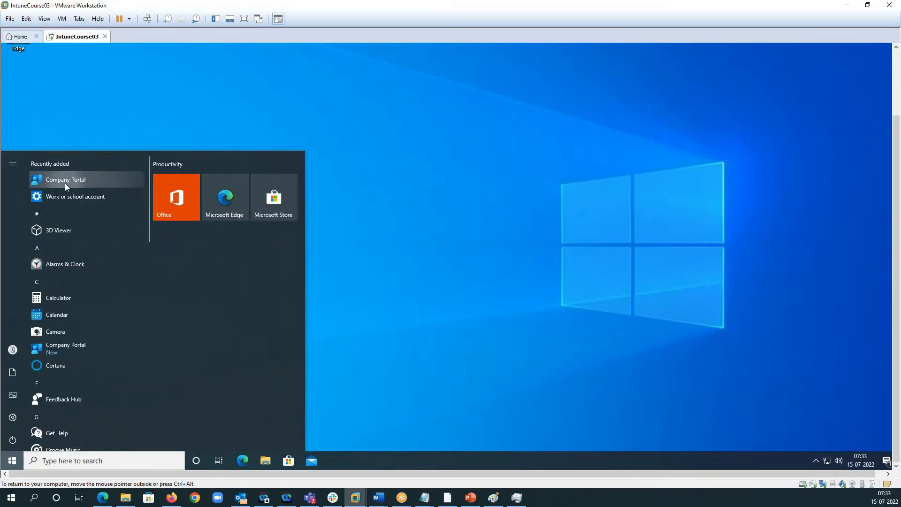
Restore the virtual machine window, move it off the browser, and show the All apps list in Endpoint Manager
double_click(257, 5)
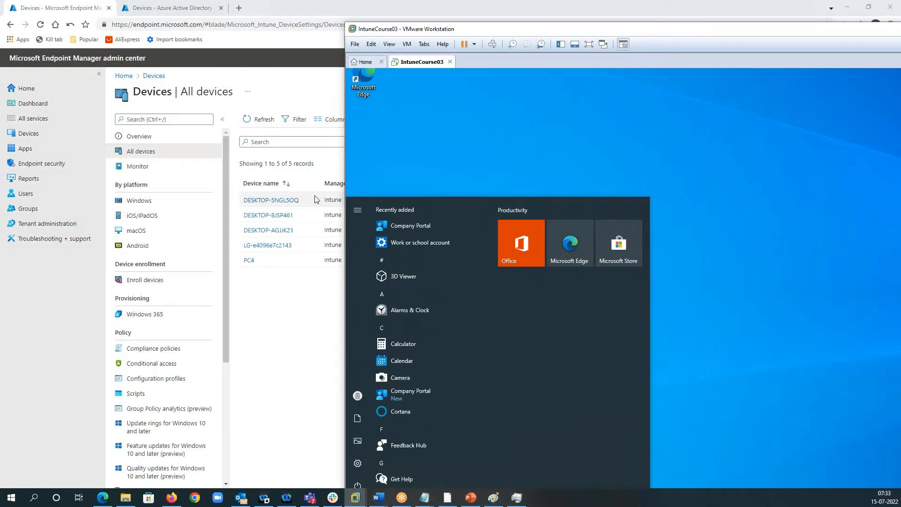
click(24, 149)
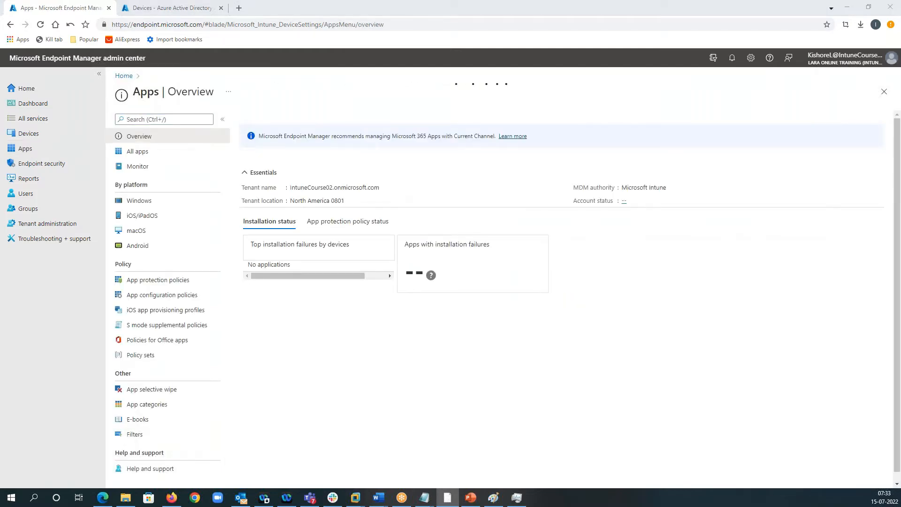
key(alt+Tab)
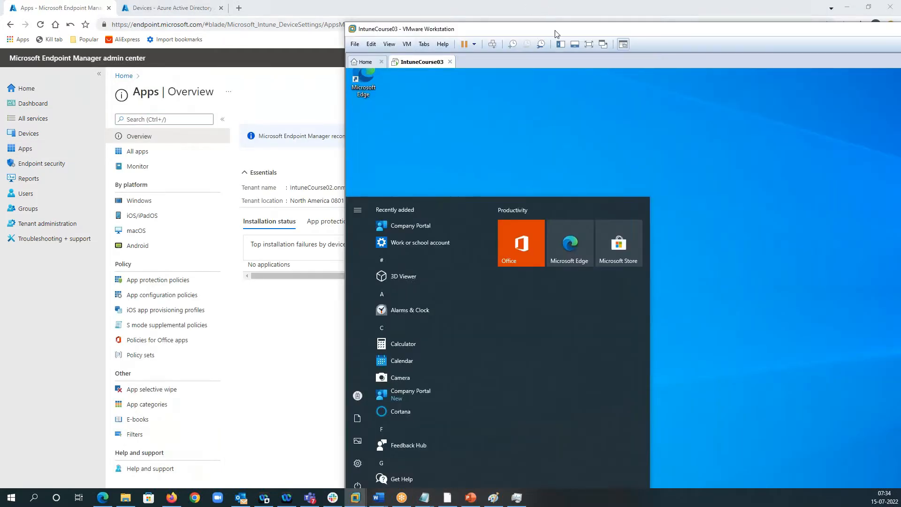
drag(556, 30, 0, 0)
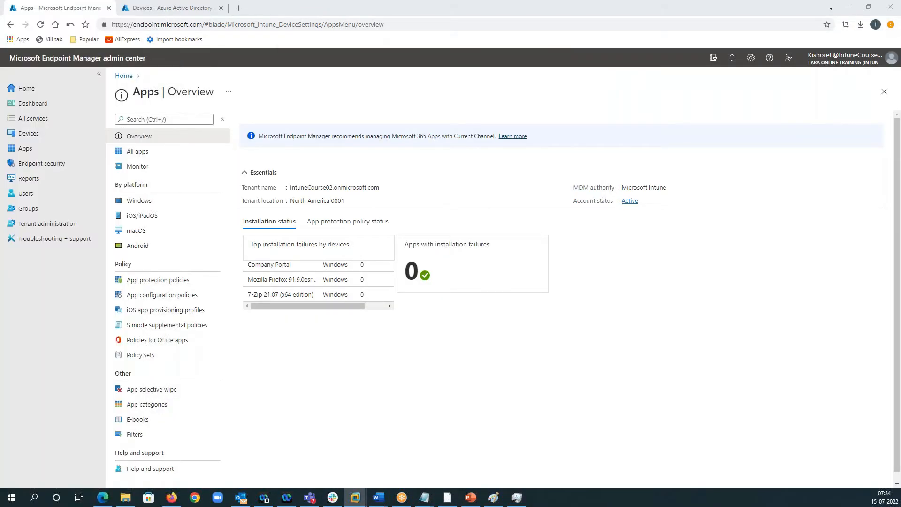
click(140, 152)
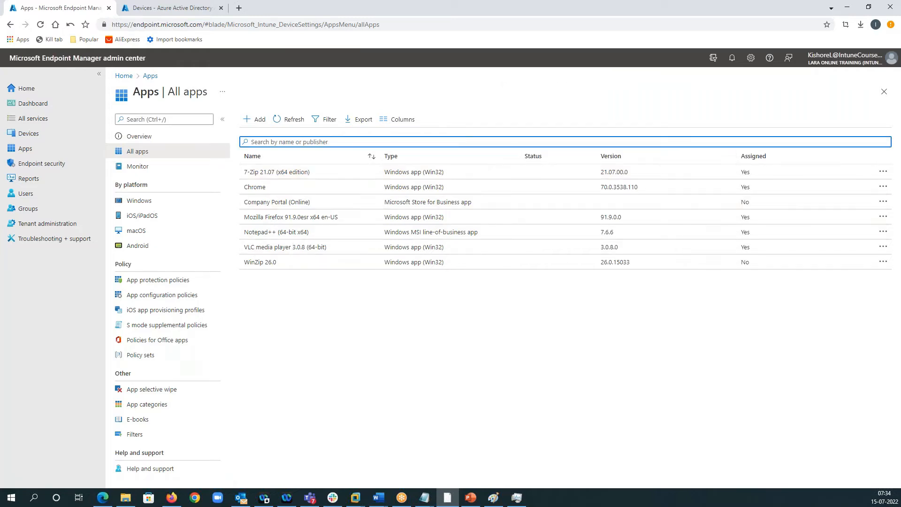
Open the properties of 7-Zip 21.07 (x64 edition) and review its program, requirements, detection rules and assignments
key(alt+Tab)
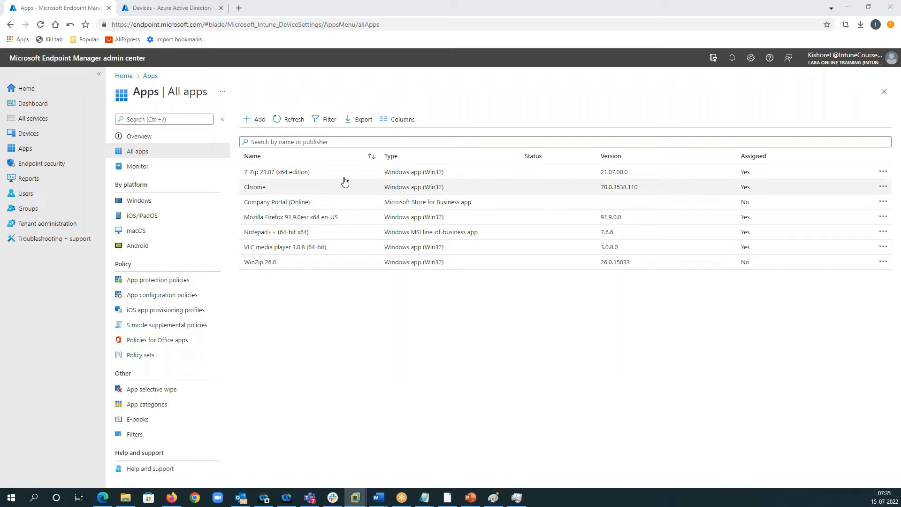
click(332, 172)
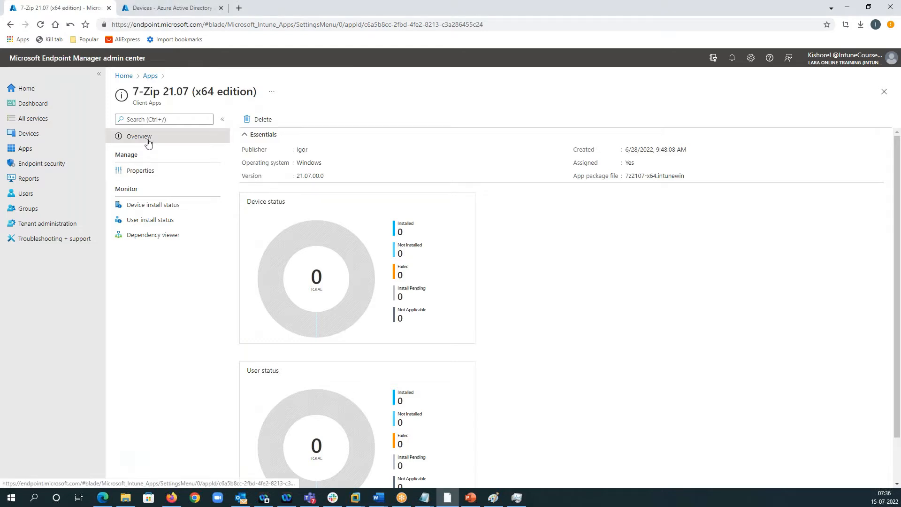
click(149, 176)
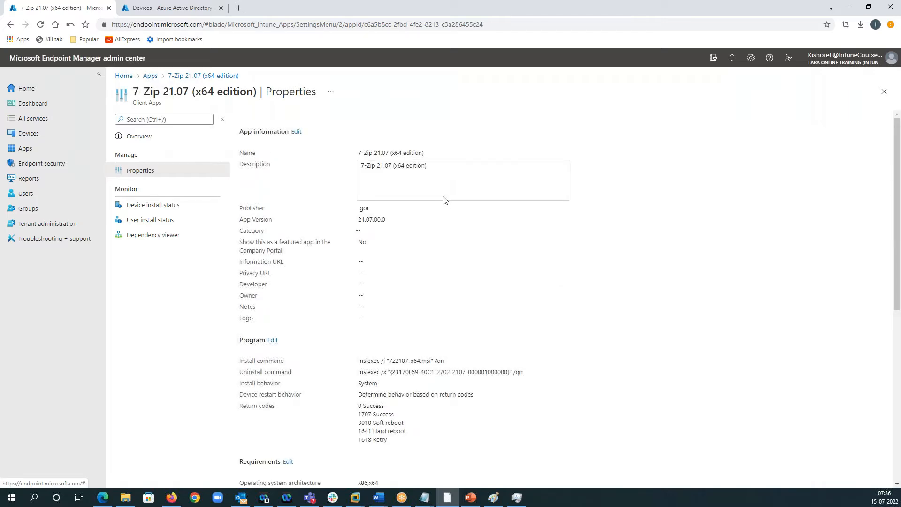
scroll(444, 198, down, 2)
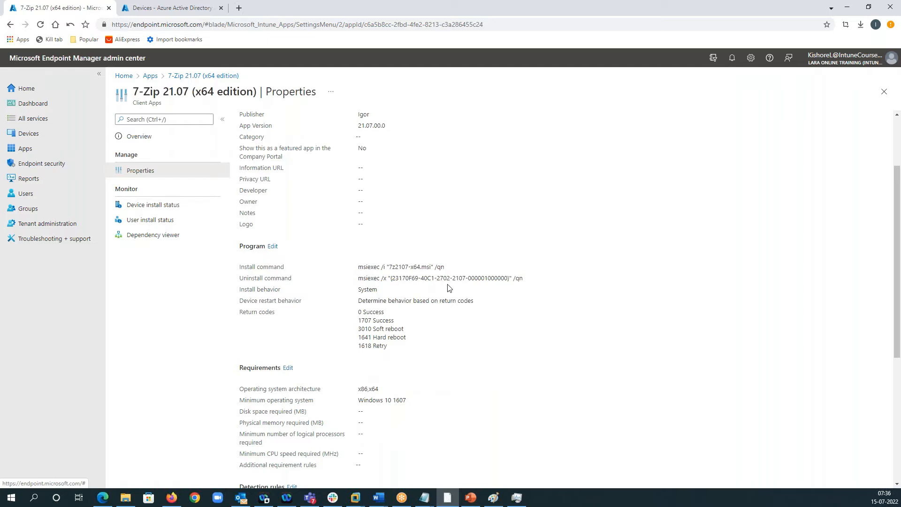
scroll(449, 288, down, 4)
click(355, 498)
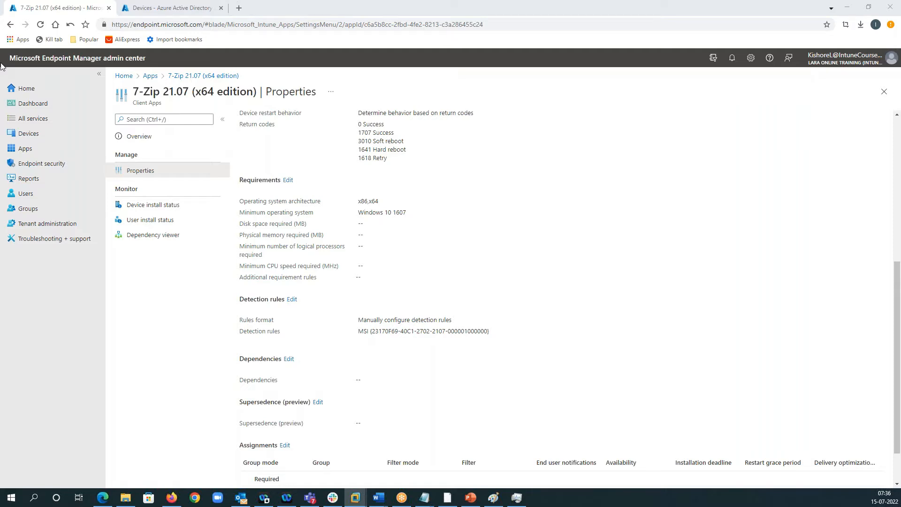
Review the 7-Zip app's assignments, and bring the virtual machine window back maximized with the guest's taskbar in view
scroll(411, 195, down, 1)
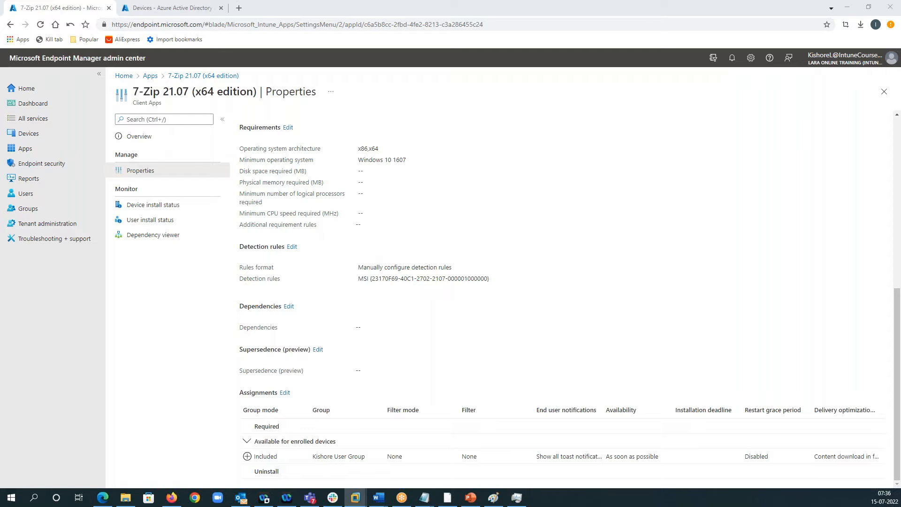
drag(0, 89, 415, 52)
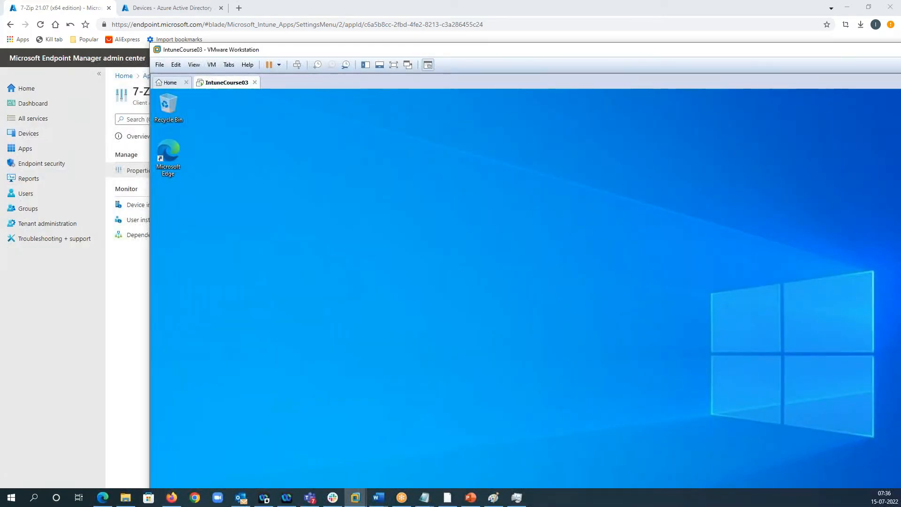
double_click(290, 50)
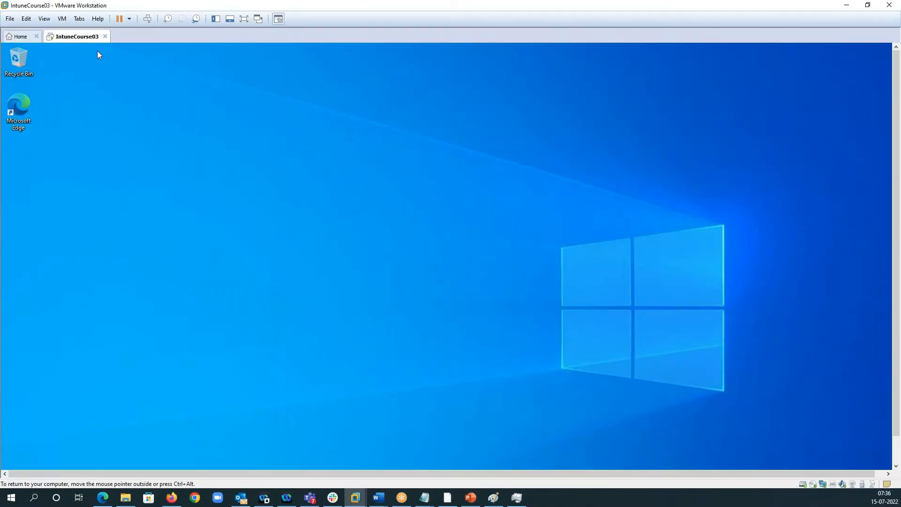
click(895, 456)
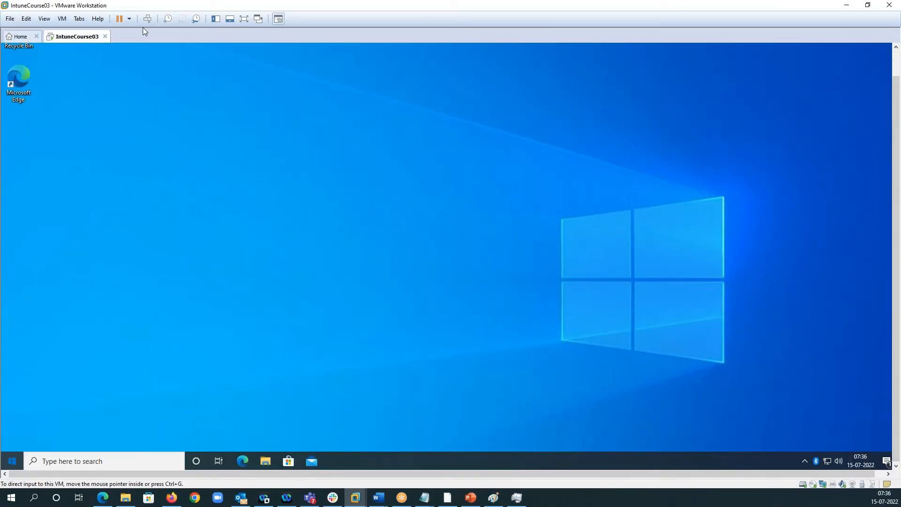
Restart the guest operating system of the IntuneCourse03 virtual machine and confirm the restart
right_click(75, 37)
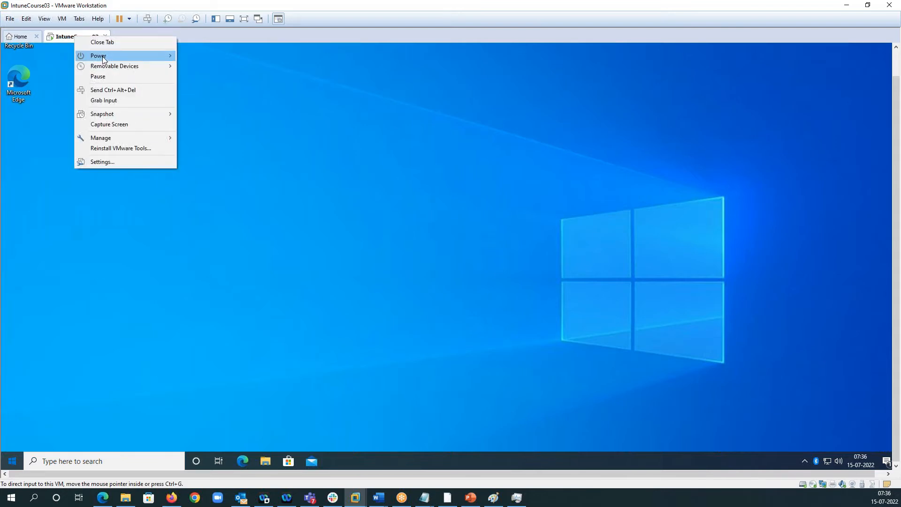
mouse_move(101, 56)
click(208, 86)
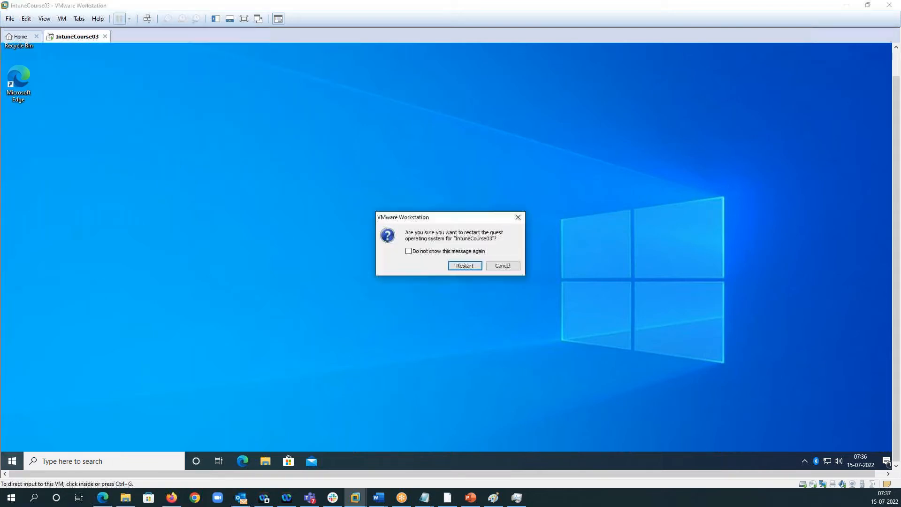
click(462, 265)
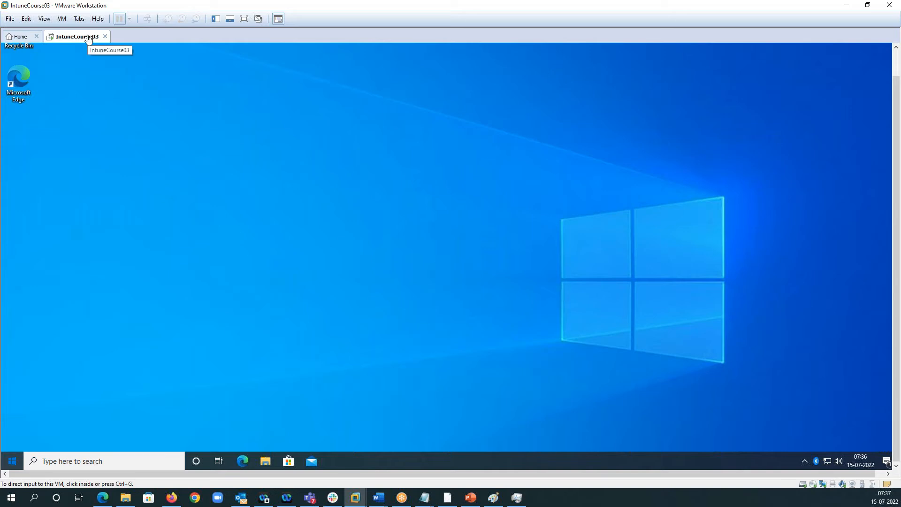
Check on the guest's restart through its Start menu, power options and display, moving the virtual machine window partly aside
click(13, 461)
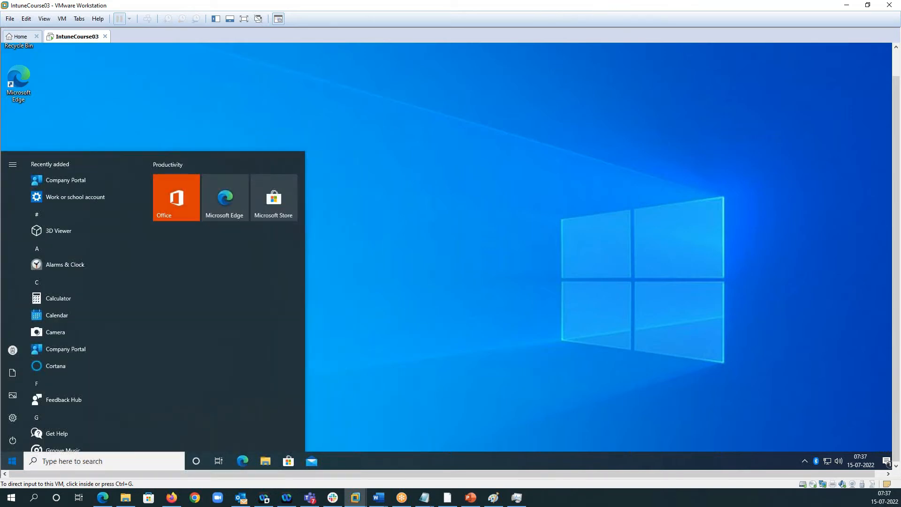
click(52, 184)
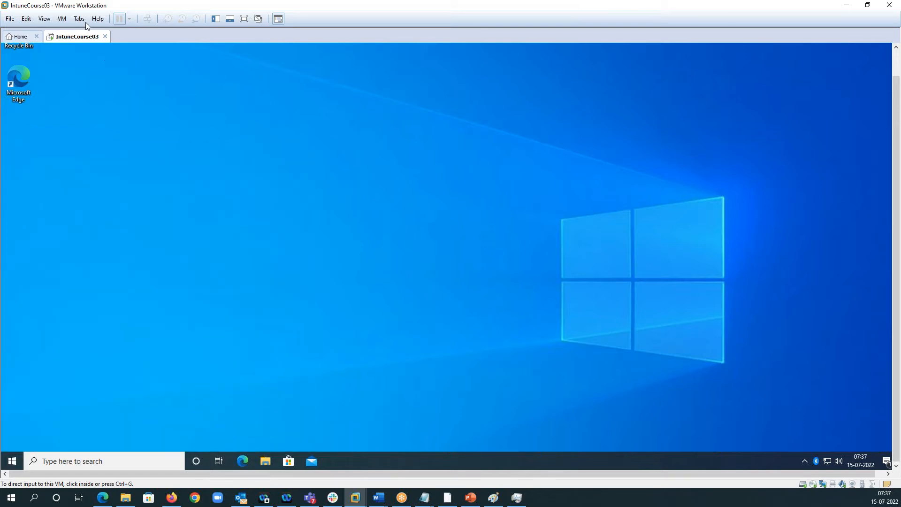
right_click(82, 41)
mouse_move(102, 58)
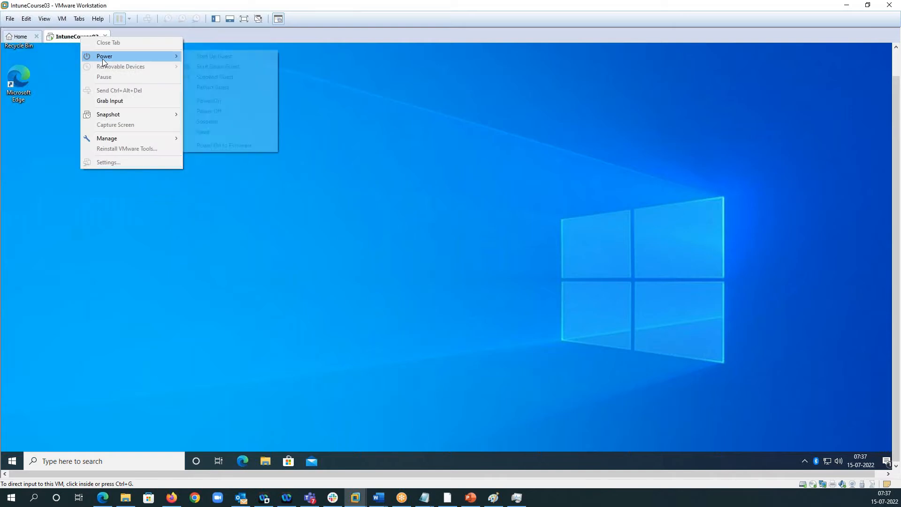
click(394, 123)
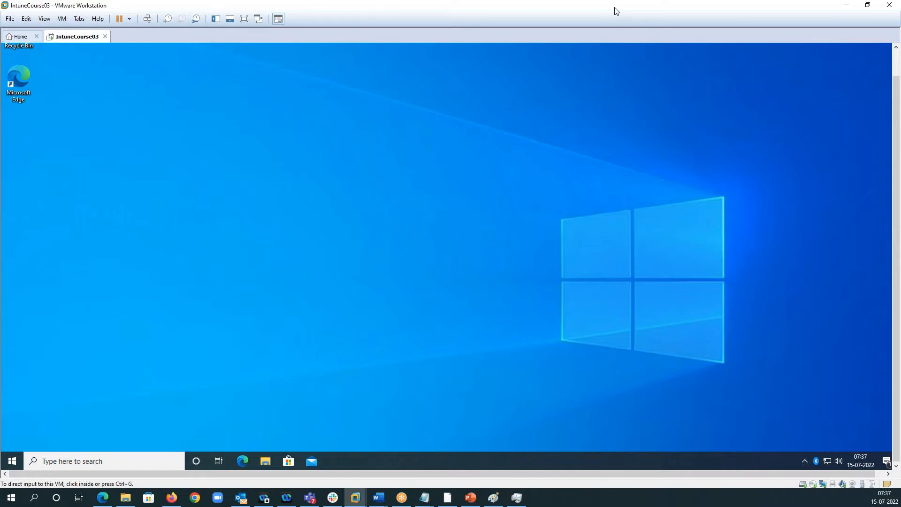
drag(616, 10, 0, 11)
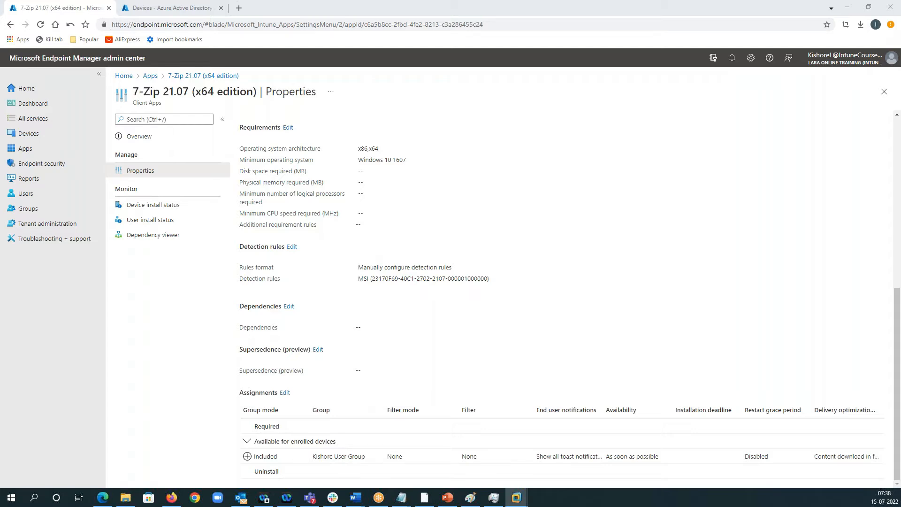
click(517, 497)
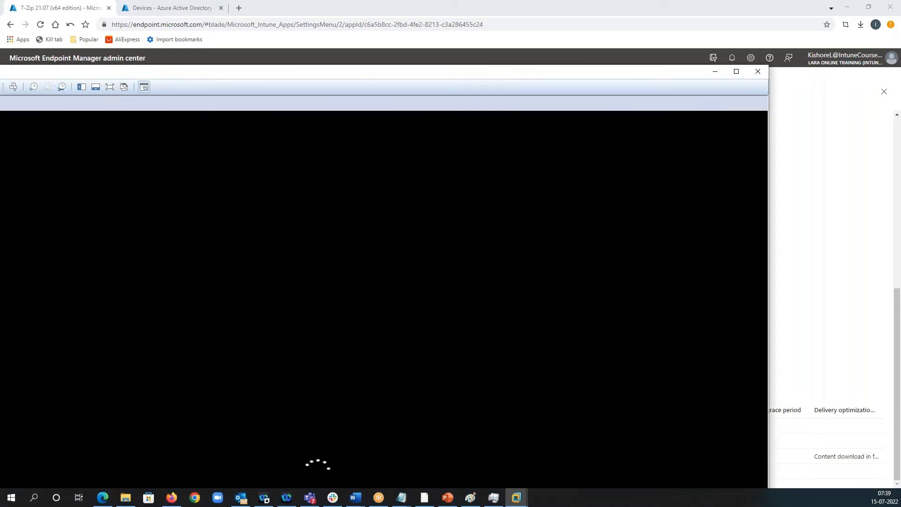
Switch to File Explorer, view the Google Chrome Application folder, and select Deploy-Application.intunewin in the Googe Chrome Intunewin file folder
key(alt+Tab)
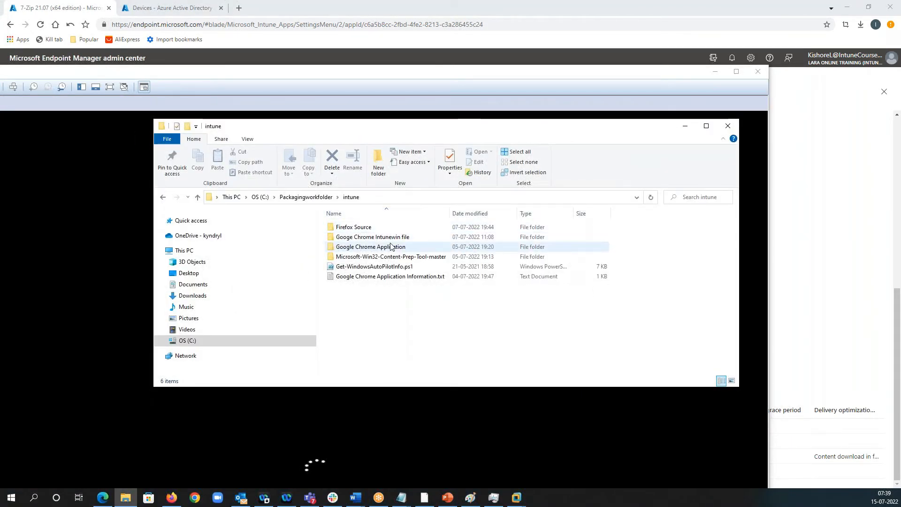
double_click(360, 247)
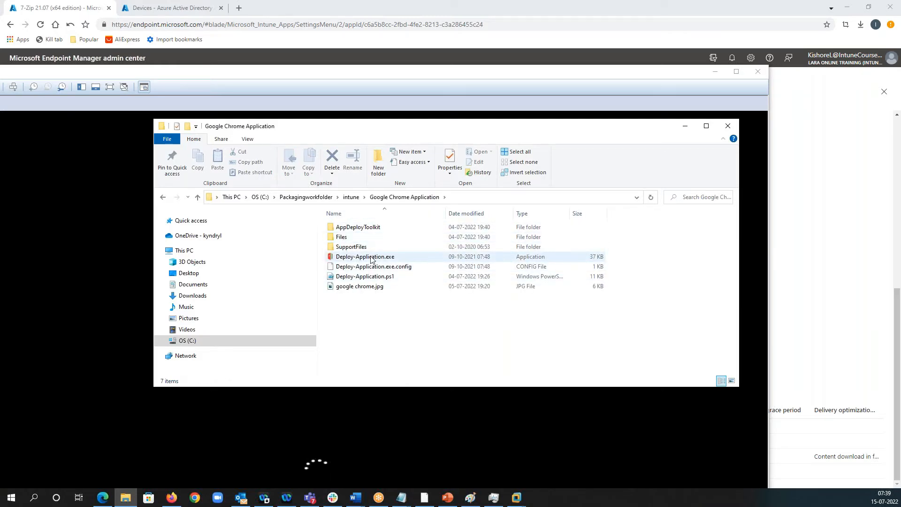
click(352, 197)
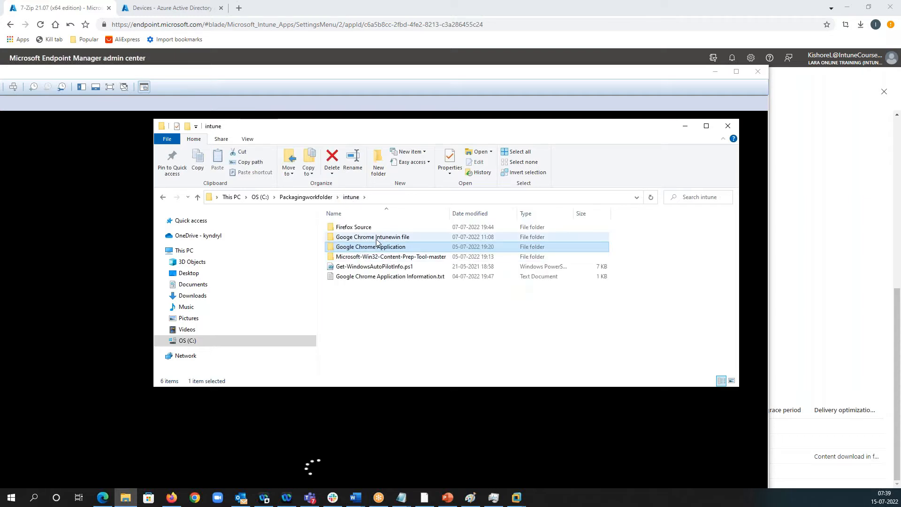
double_click(377, 238)
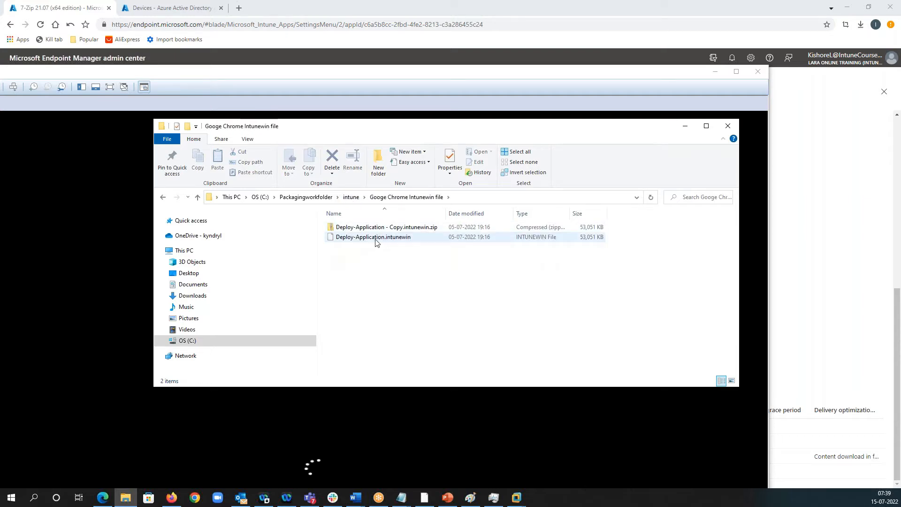
click(363, 241)
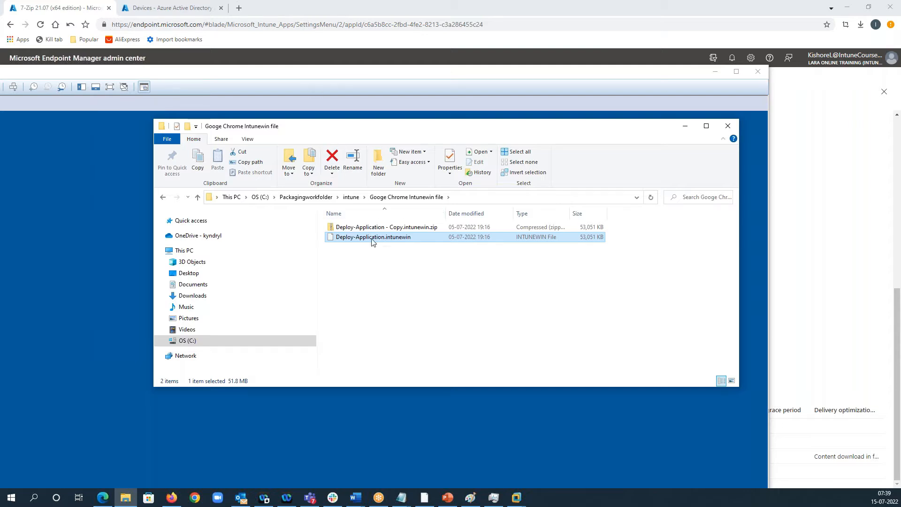
Move the virtual machine window off the browser and open the Chrome app's overview from the All apps list
double_click(671, 78)
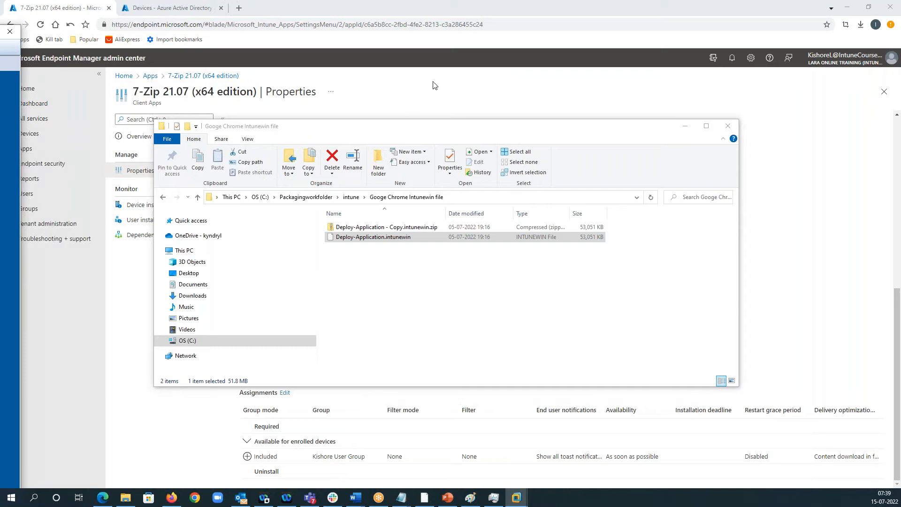
click(150, 75)
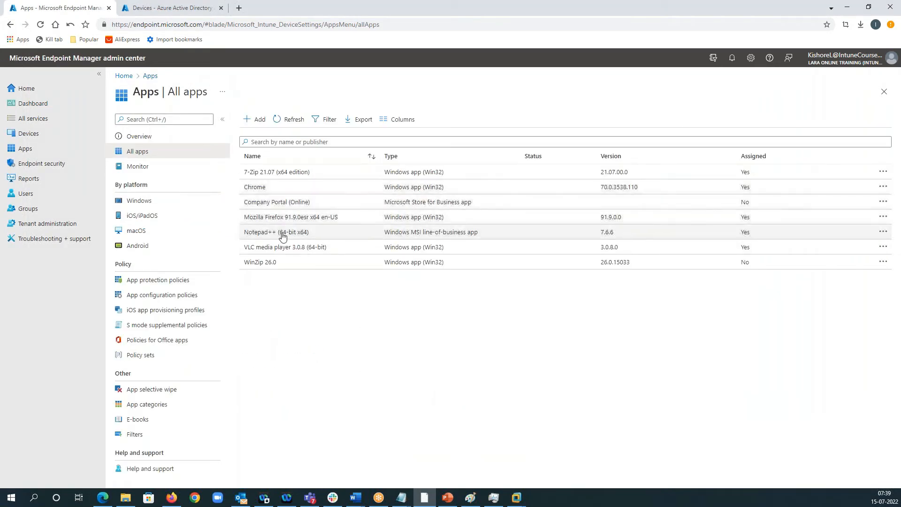
click(56, 210)
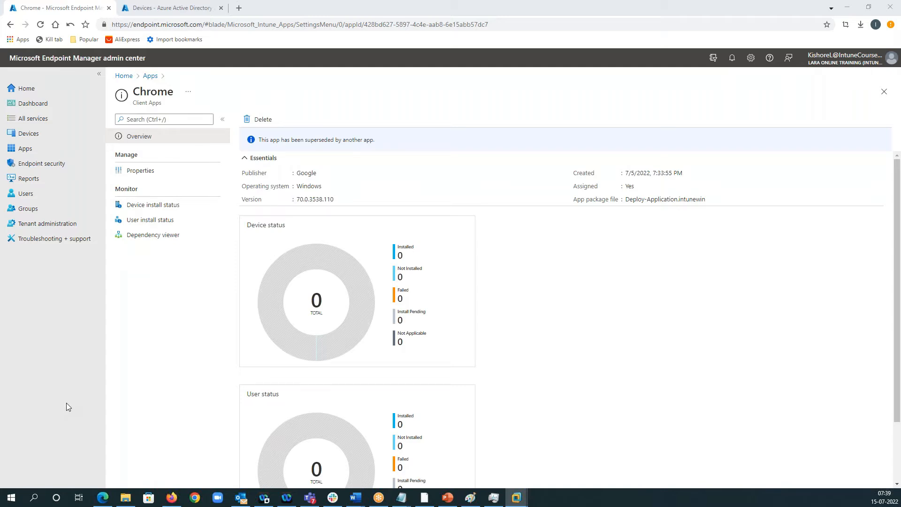
Glance at the virtual machine window, move it away again, and list the Windows devices in Endpoint Manager
drag(0, 9, 0, 48)
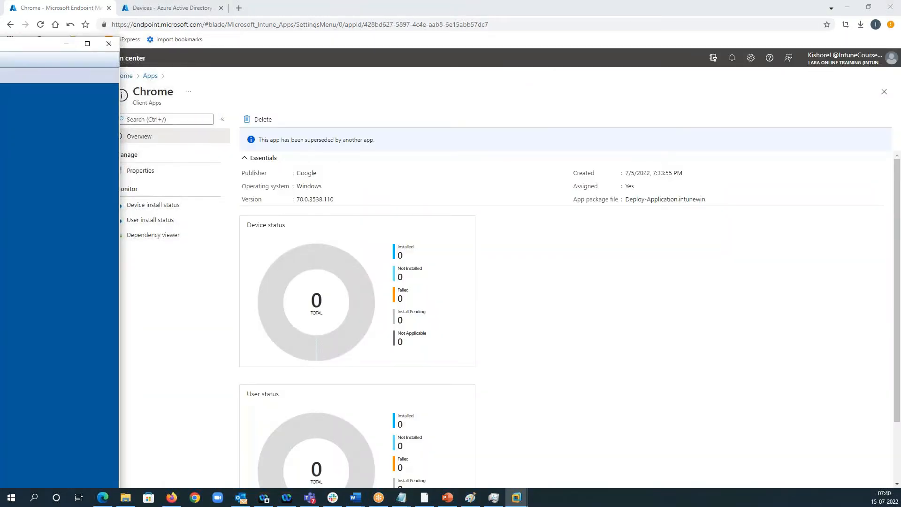
drag(0, 44, 0, 34)
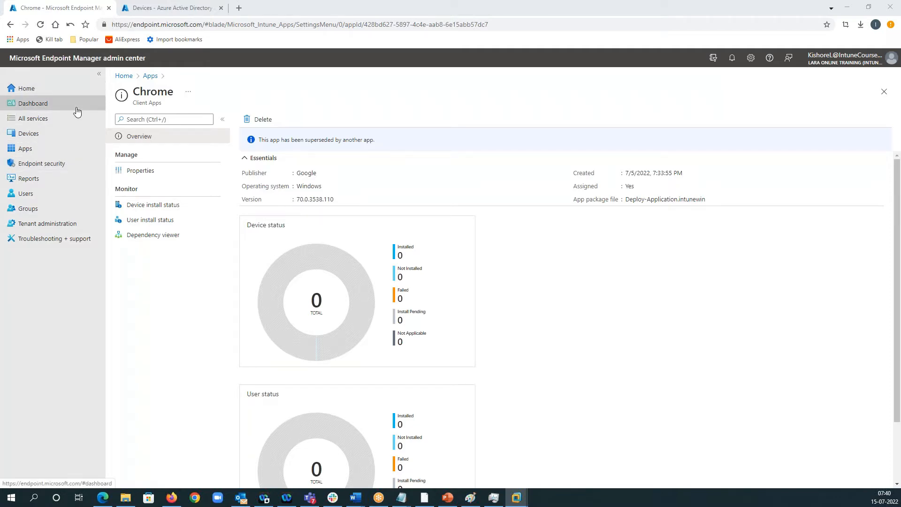
click(48, 135)
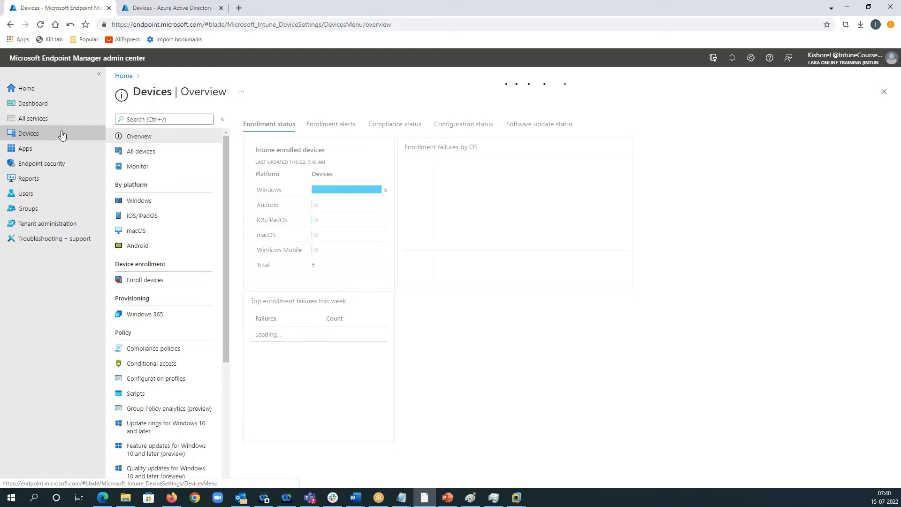
click(163, 204)
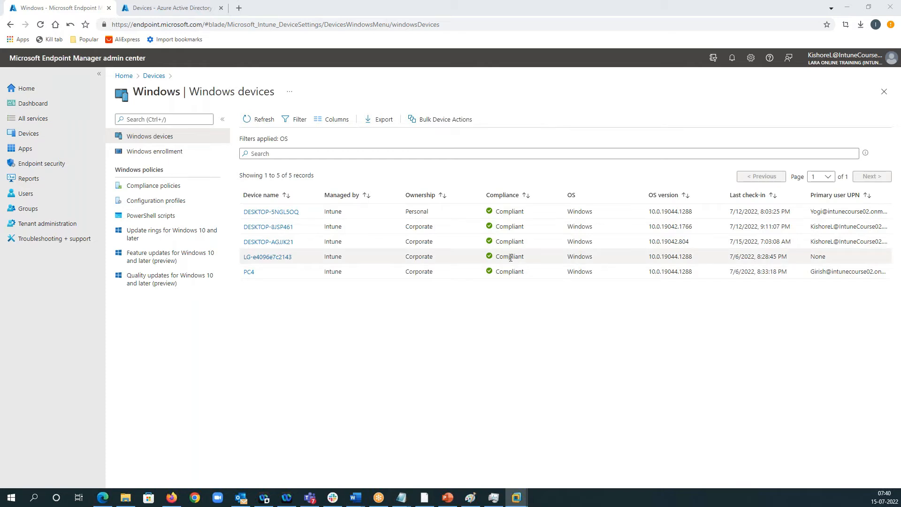
Open the device DESKTOP-5NGL5OQ and review its hardware details, discovered apps and recovery keys
click(282, 213)
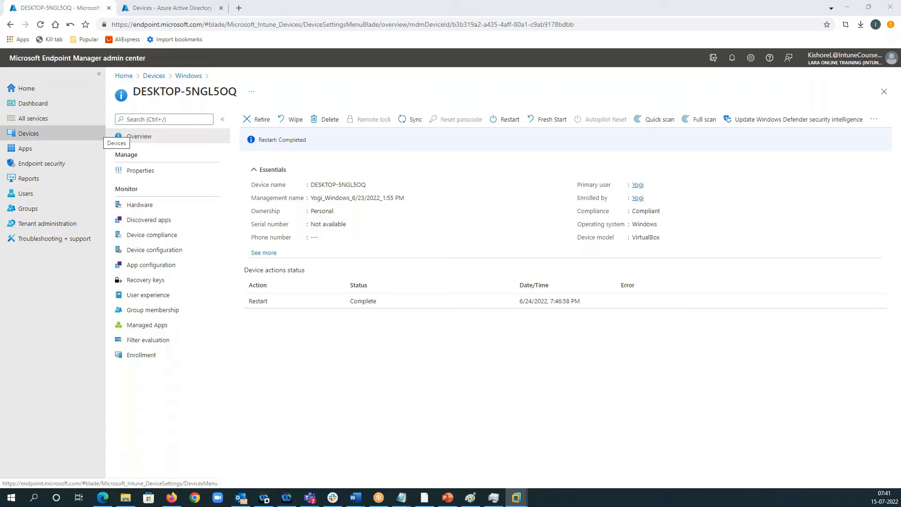
click(140, 207)
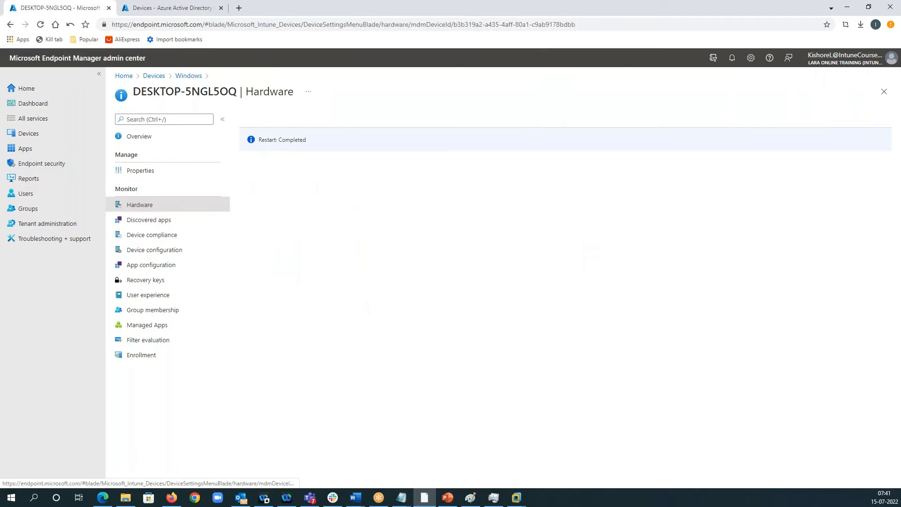
scroll(458, 195, down, 1)
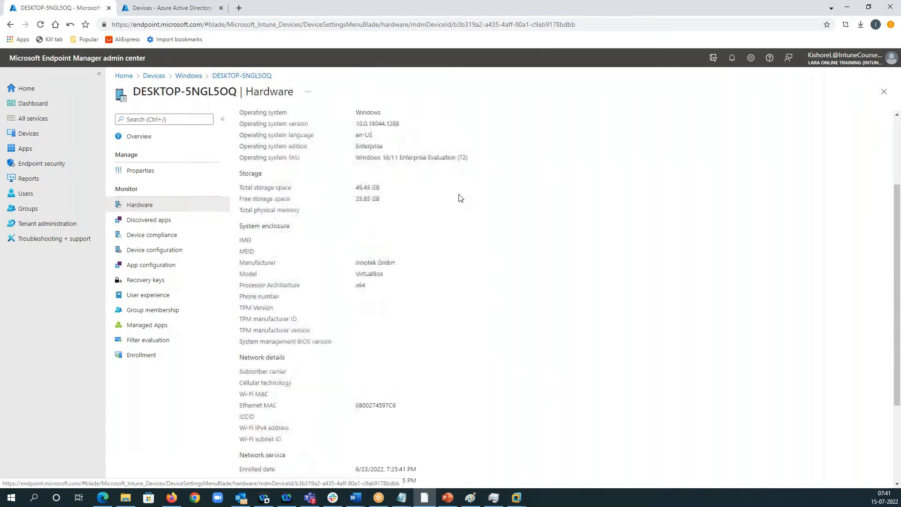
scroll(460, 198, down, 1)
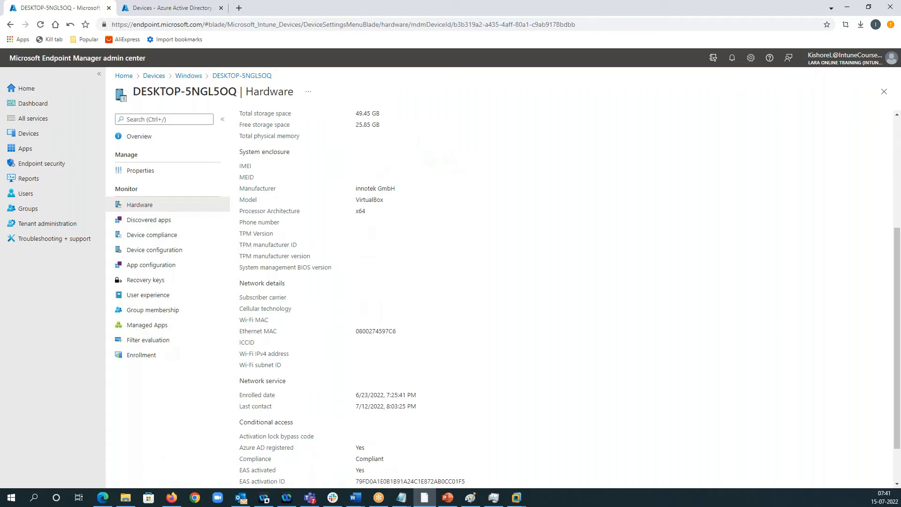
click(172, 220)
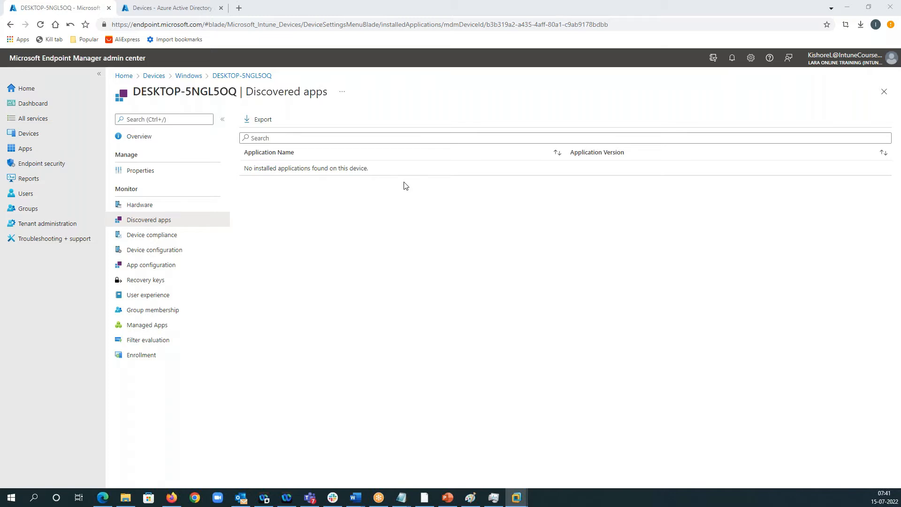
click(159, 284)
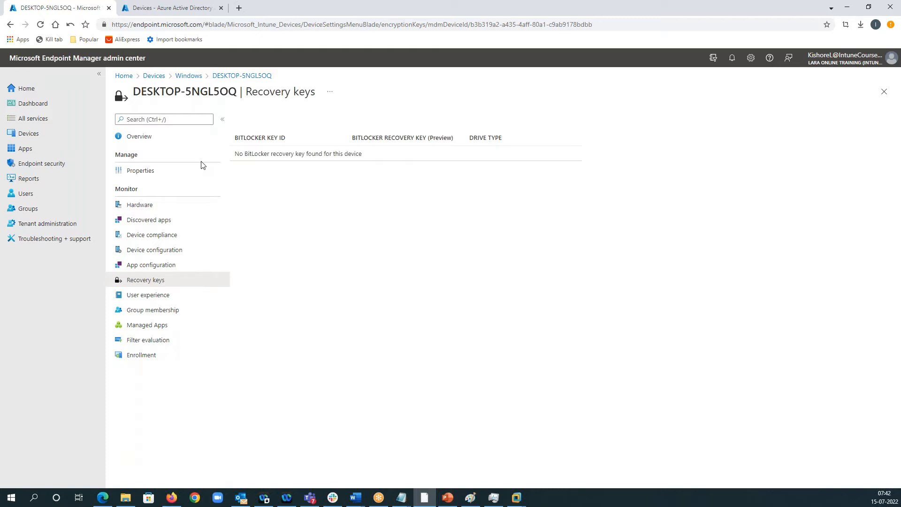
View the Apps overview, the Reports overview and the All users list in Endpoint Manager
click(39, 153)
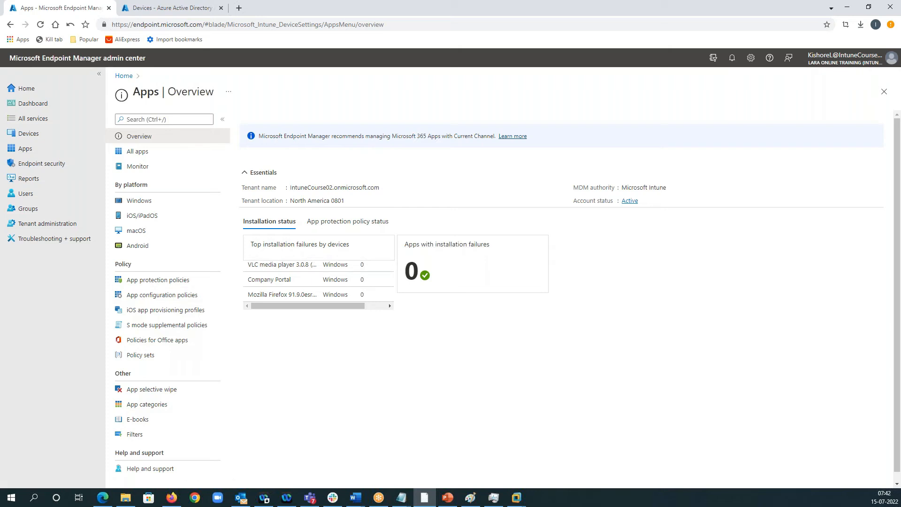
key(alt+Tab)
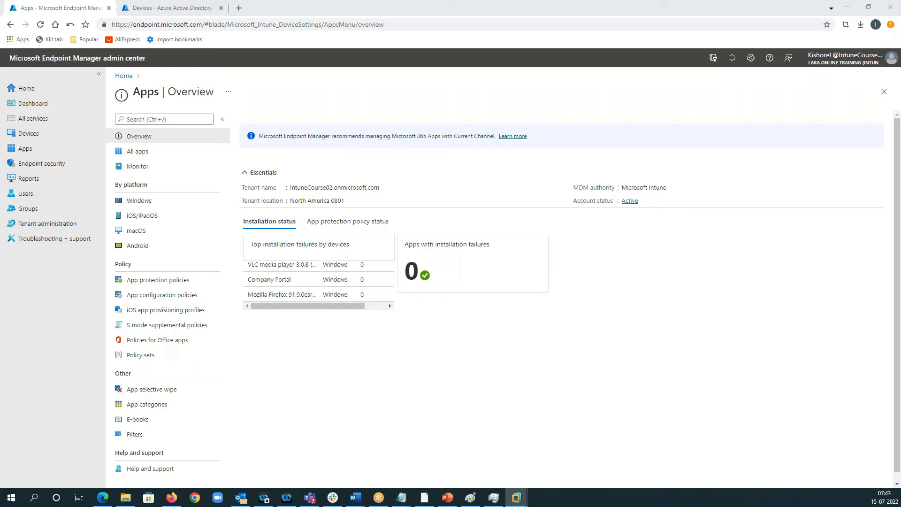
click(56, 183)
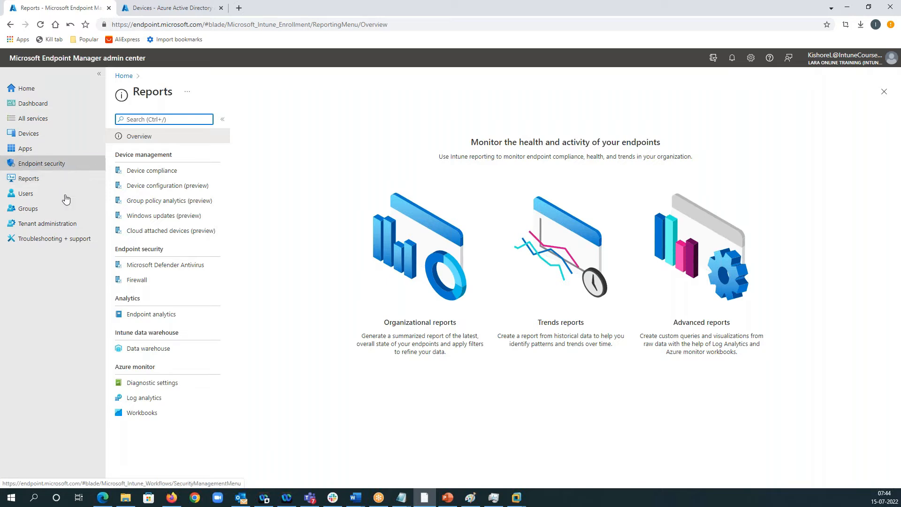
click(31, 200)
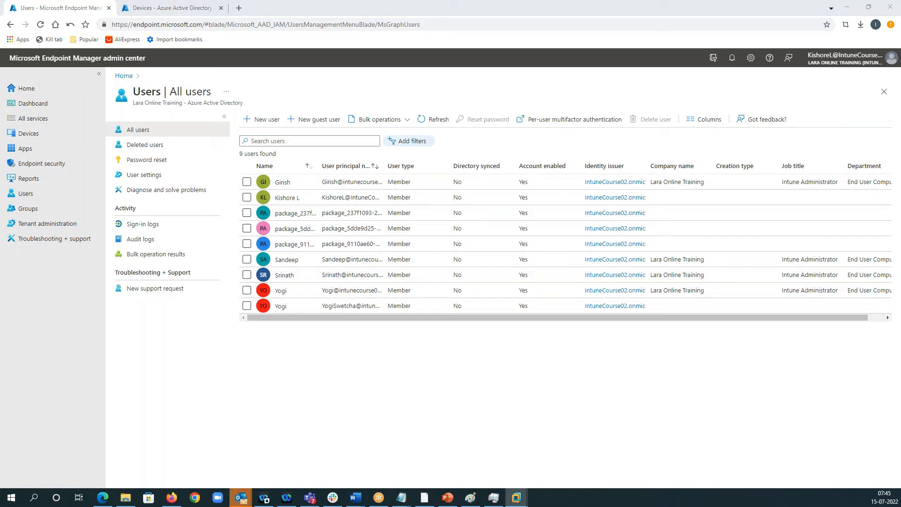
List all groups in Endpoint Manager and switch to the IntuneCourse03 virtual machine window
click(29, 210)
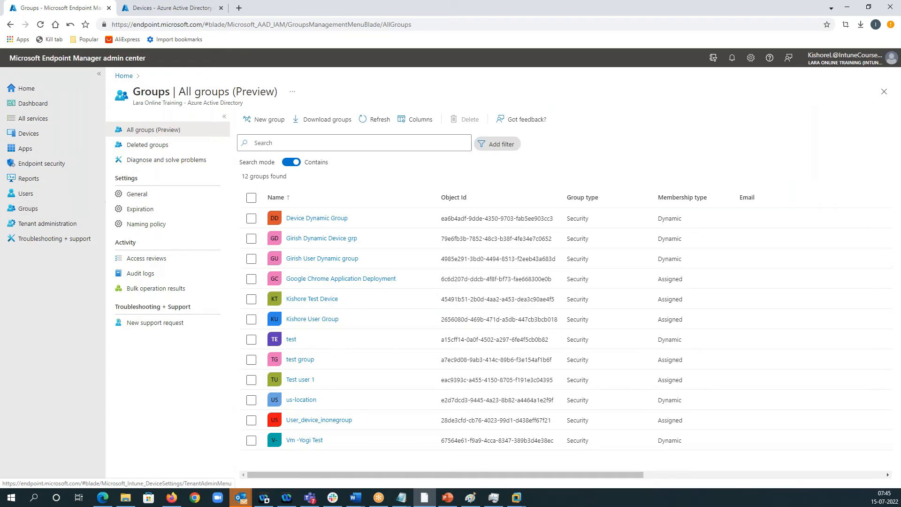
key(alt+Tab)
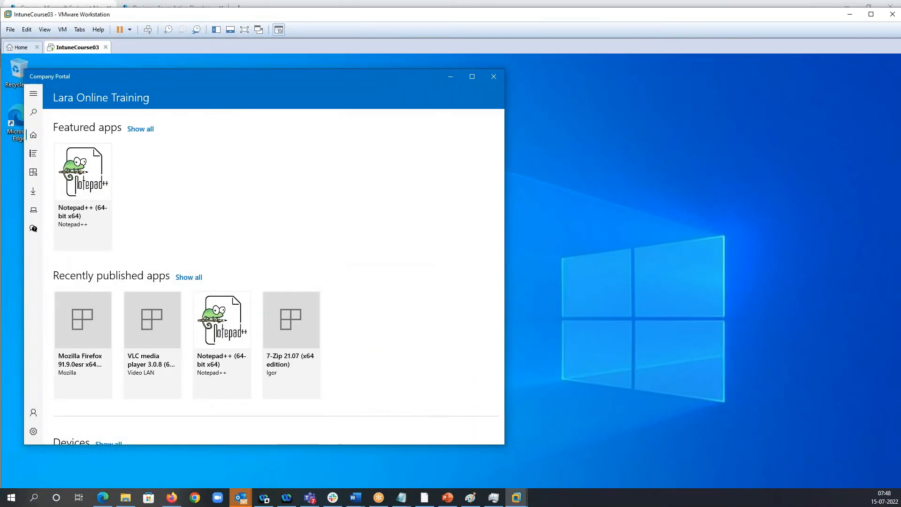
Maximize the virtual machine window, open Notepad++ (64-bit x64) from Company Portal's featured apps, and show the machine full screen
double_click(159, 15)
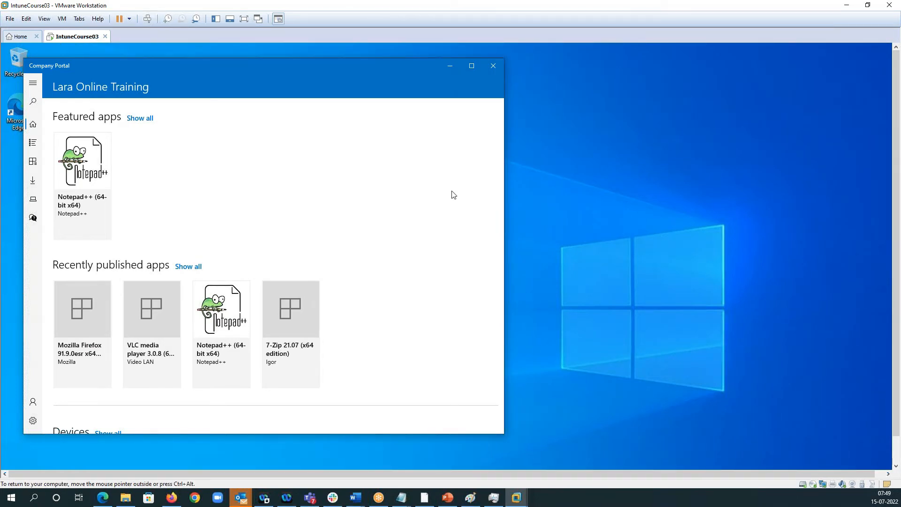
click(86, 169)
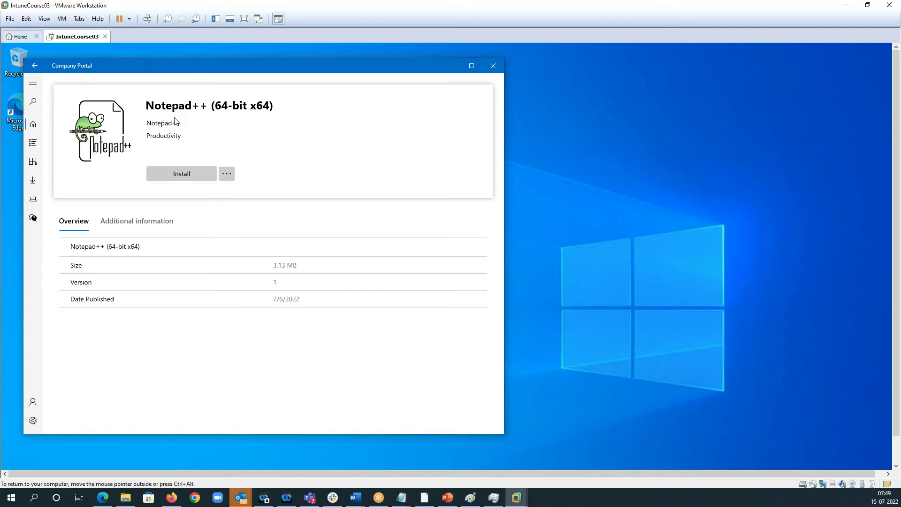
click(244, 19)
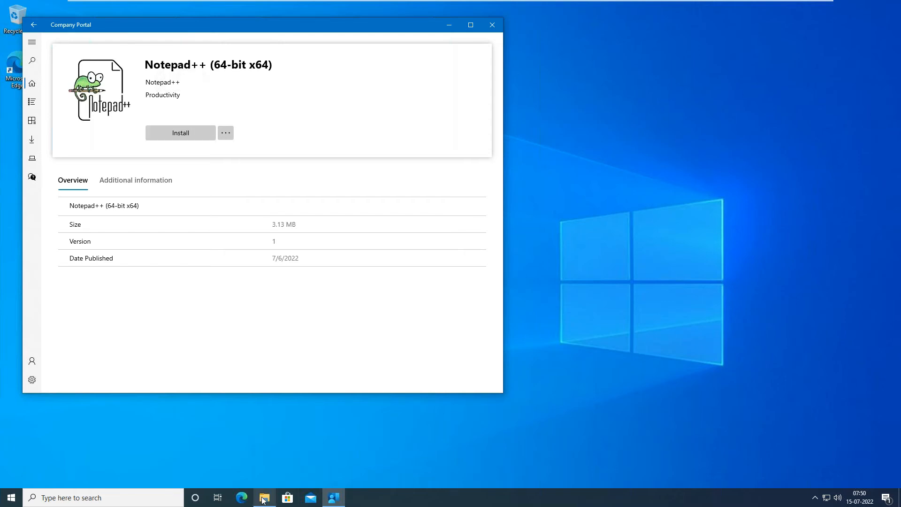
Open a File Explorer window in the virtual machine and go to C:\Program Files (x86)
mouse_move(264, 499)
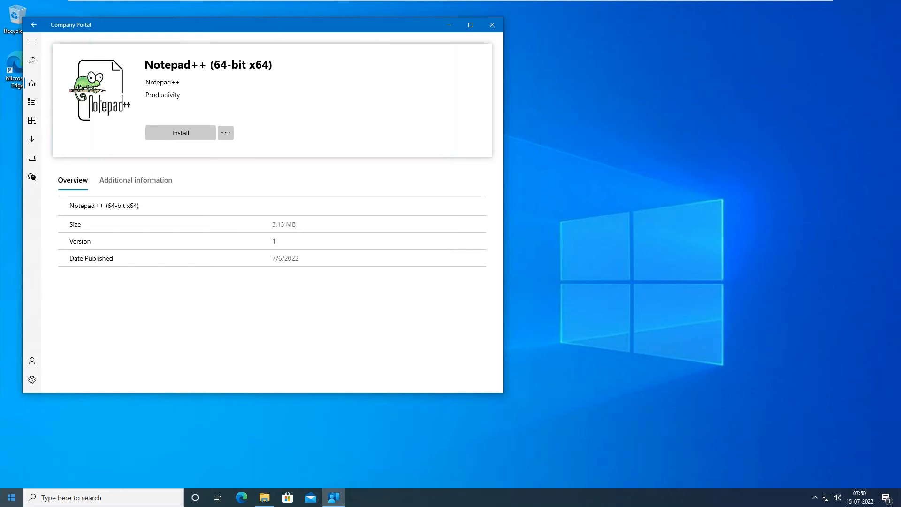
click(264, 498)
click(265, 498)
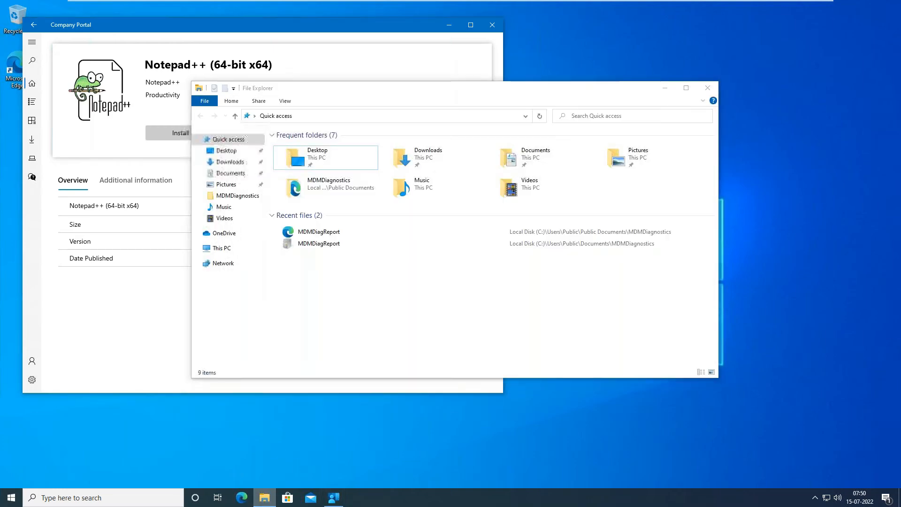
click(265, 497)
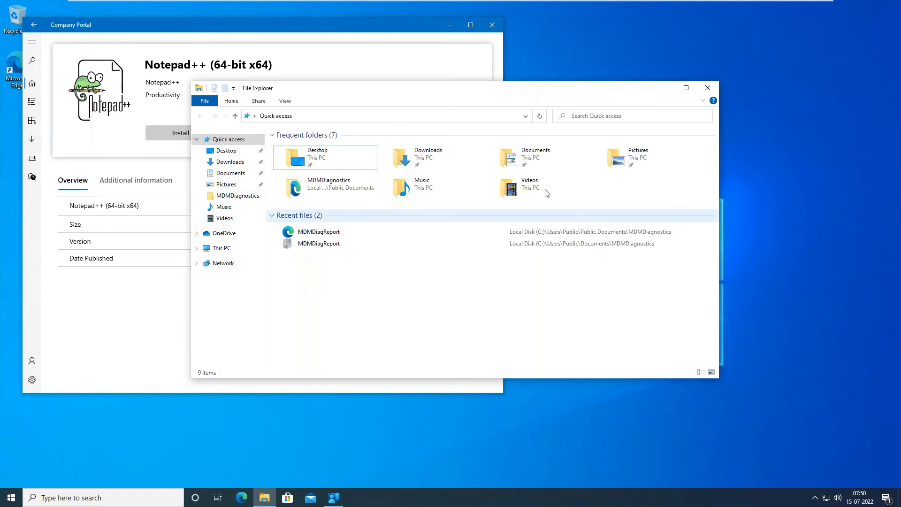
click(415, 117)
text(C:\)
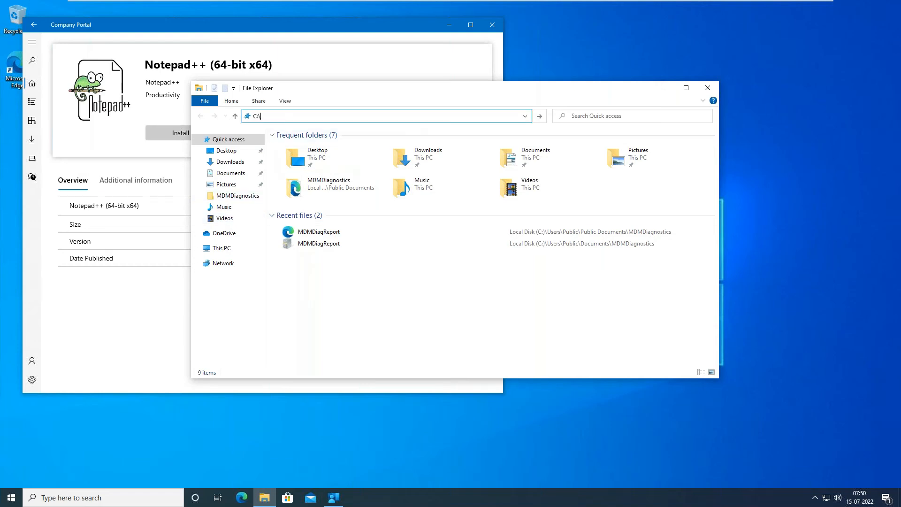
text(pro)
key(Down)
key(Down)
key(Return)
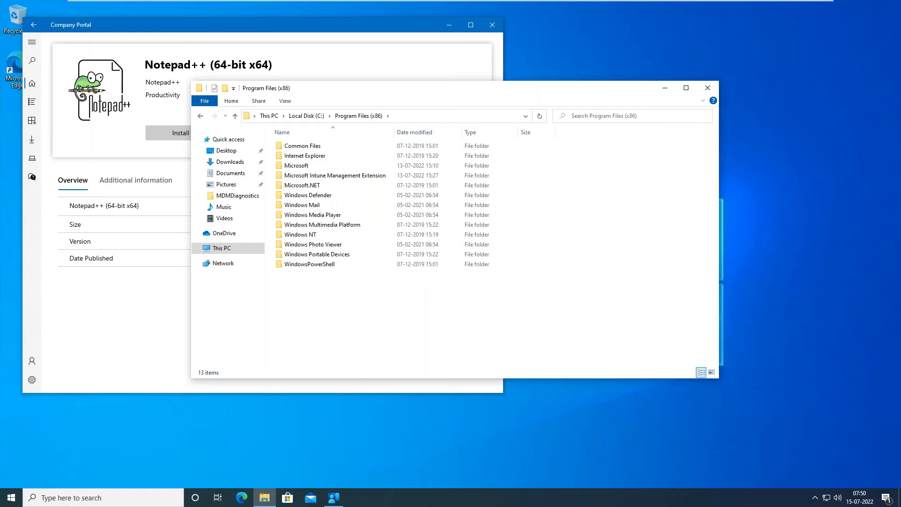
Open Microsoft Intune Management Extension\Content\Incoming and move its window so the Notepad++ Install option stays uncovered
double_click(332, 175)
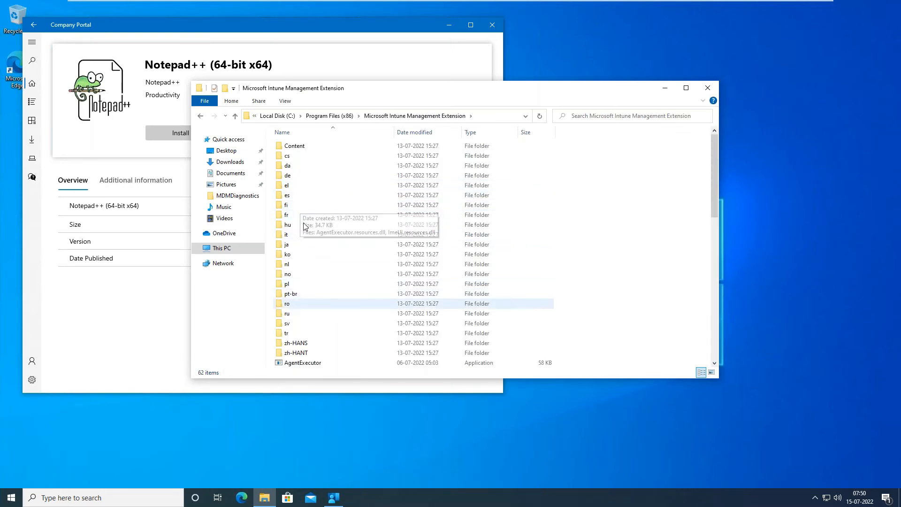
double_click(314, 147)
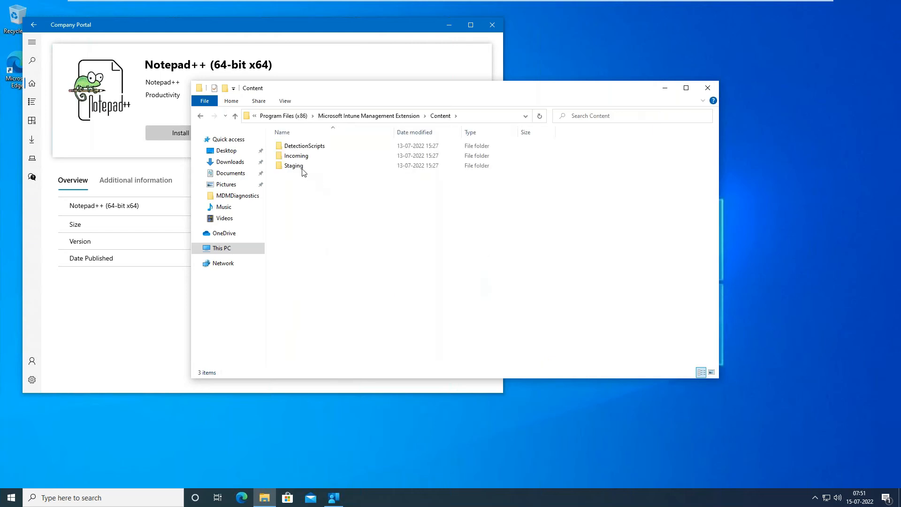
double_click(299, 156)
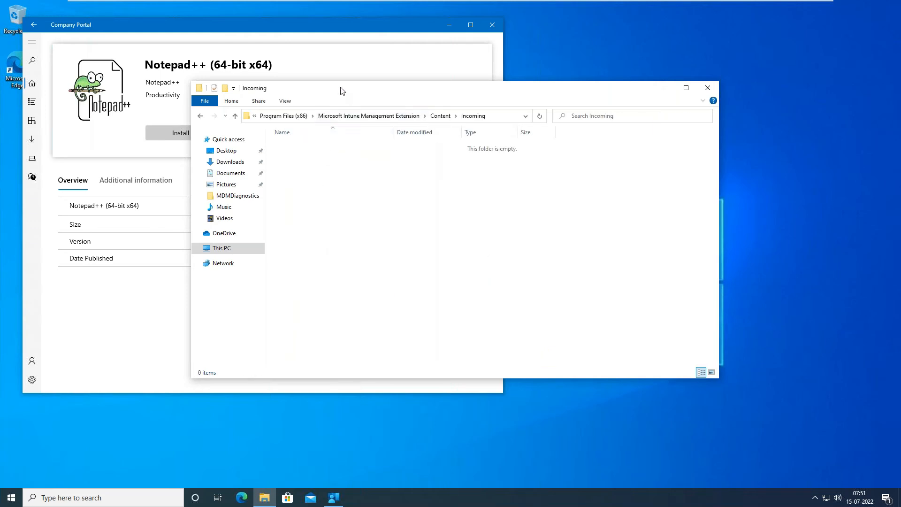
drag(341, 94, 591, 199)
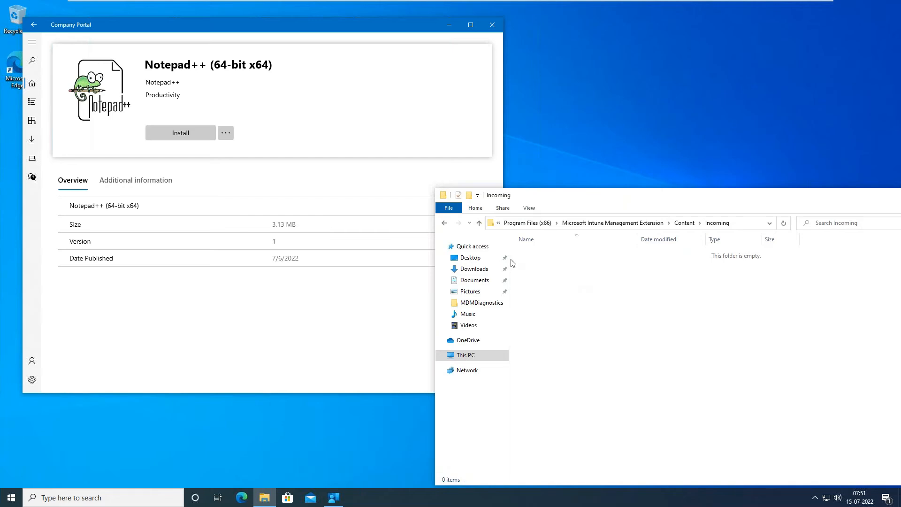
drag(556, 195, 400, 133)
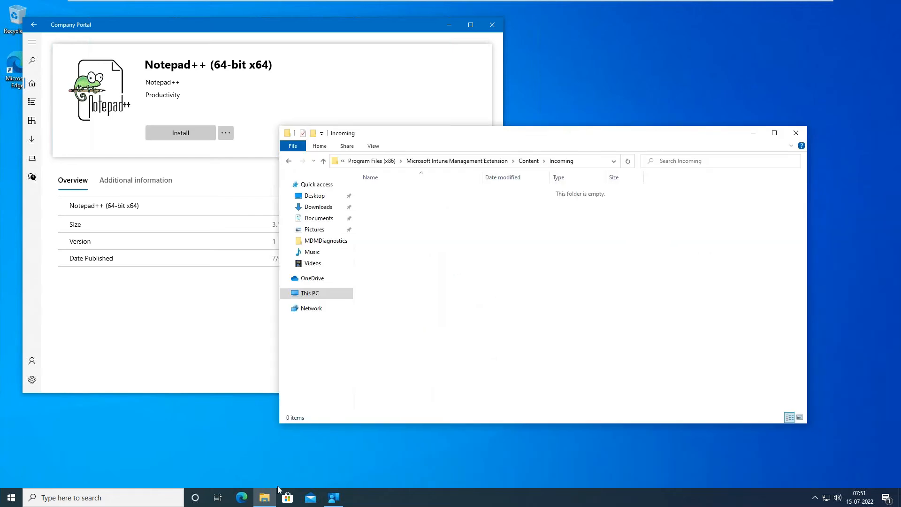
Open the MDMDiagnostics folder in a second File Explorer window and move it clear of the Incoming window's upper part
click(269, 500)
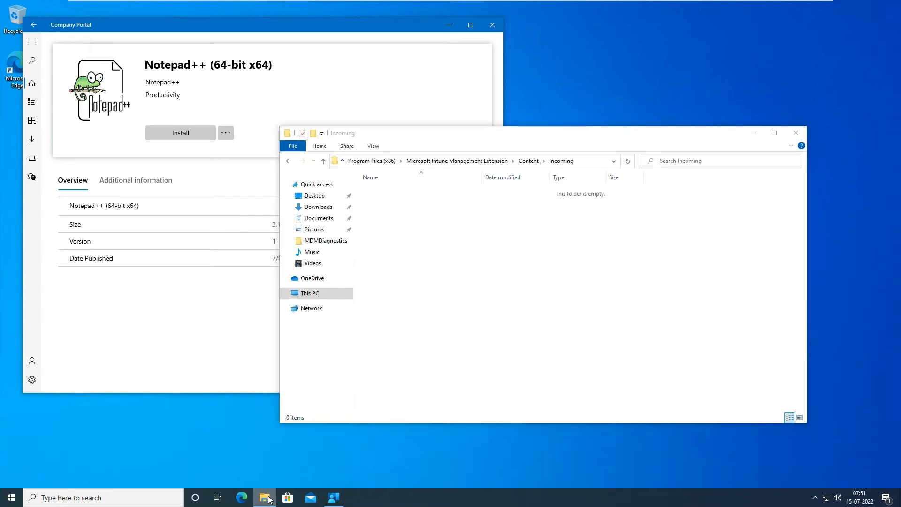
right_click(268, 498)
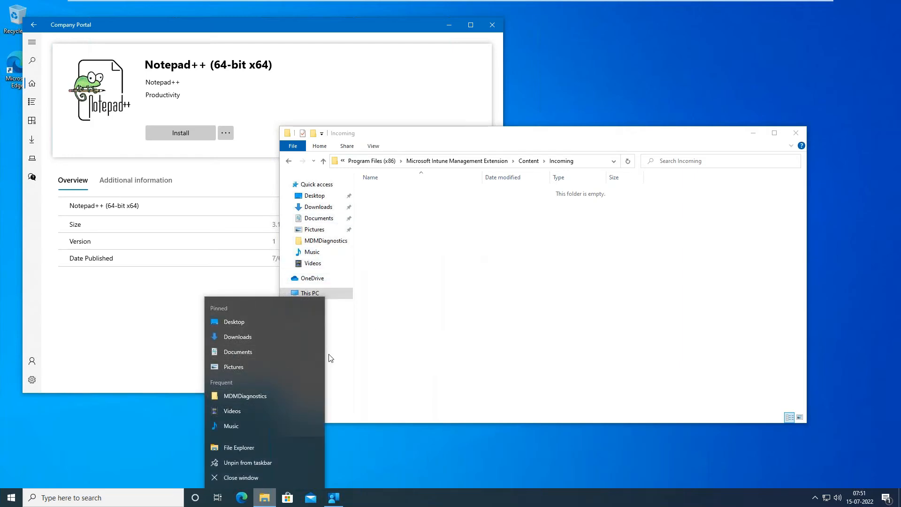
click(256, 395)
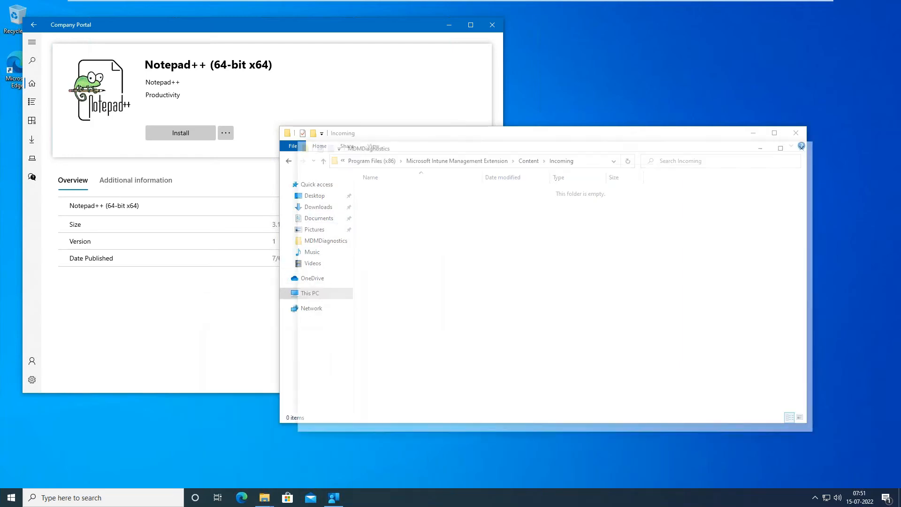
drag(444, 148, 539, 261)
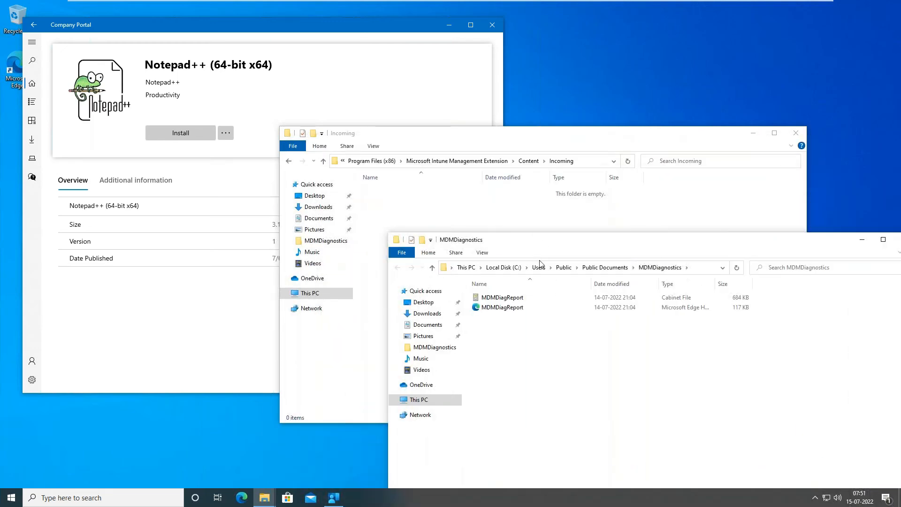
Navigate the MDMDiagnostics window to c:\windows\IMECache
click(712, 267)
text(c)
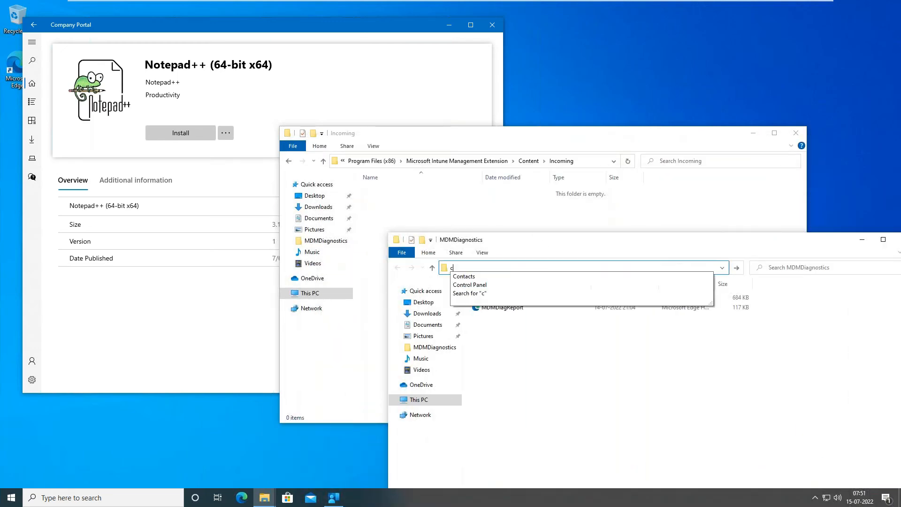
text(:\windows)
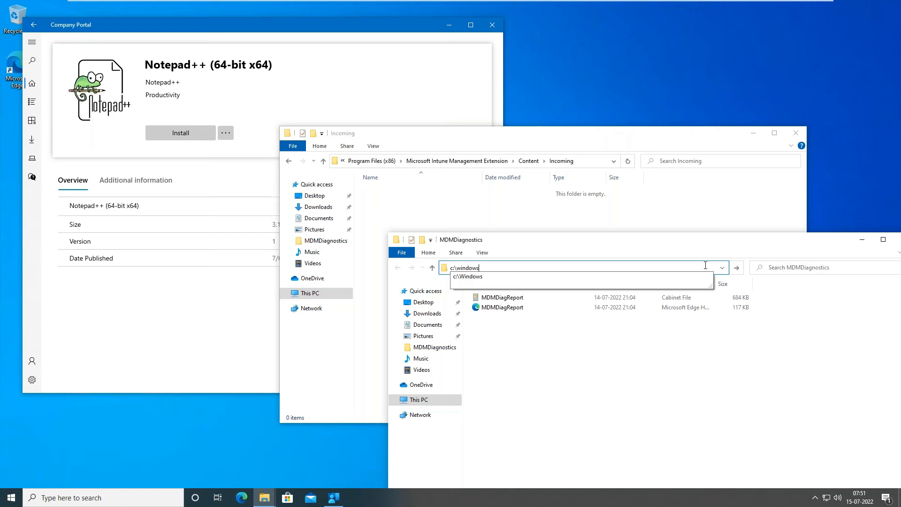
text(\)
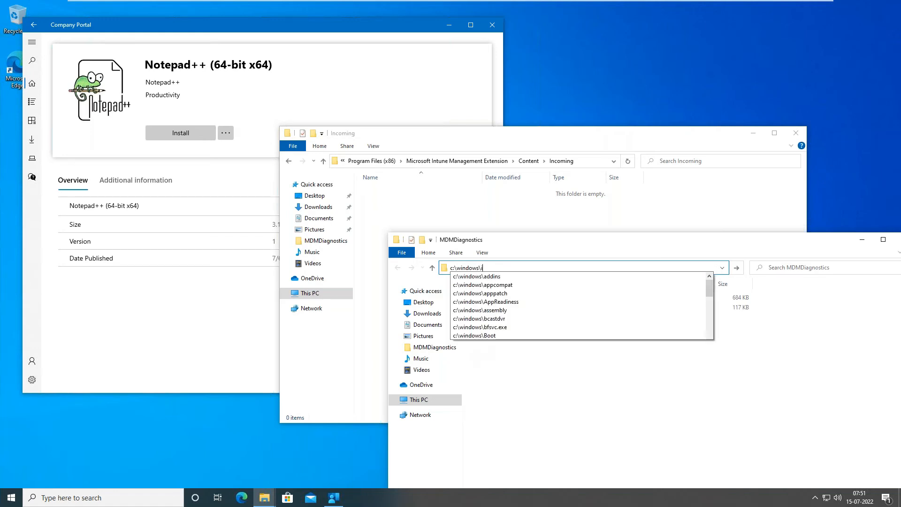
text(ime)
key(Down)
key(Down)
key(Return)
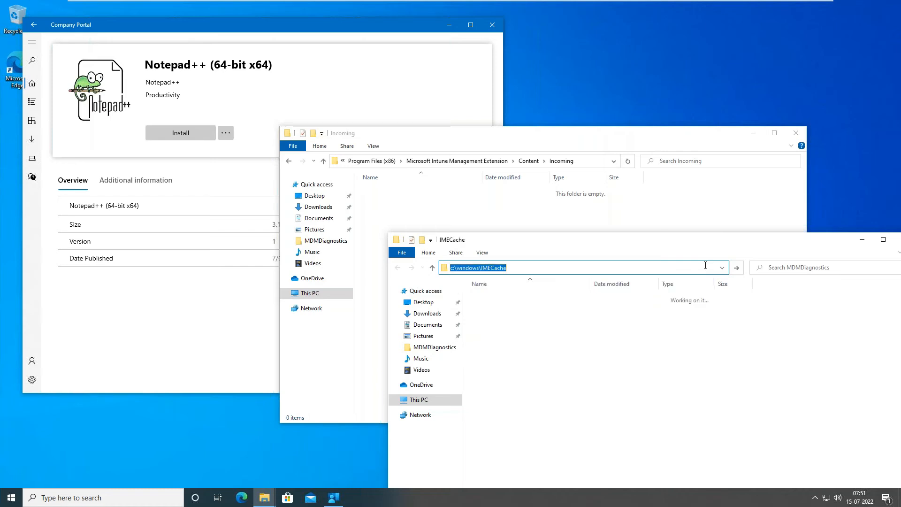
click(193, 137)
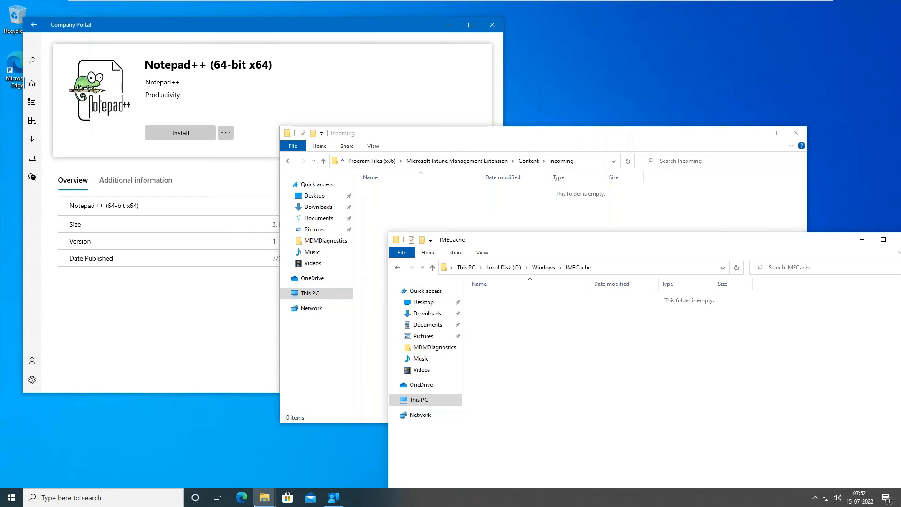
Open a third File Explorer window and go to %programdata%
click(262, 504)
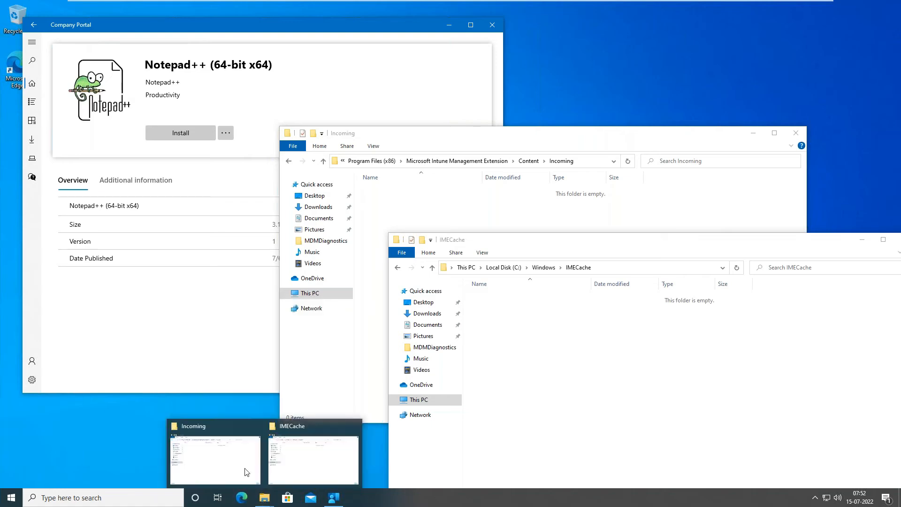
right_click(266, 500)
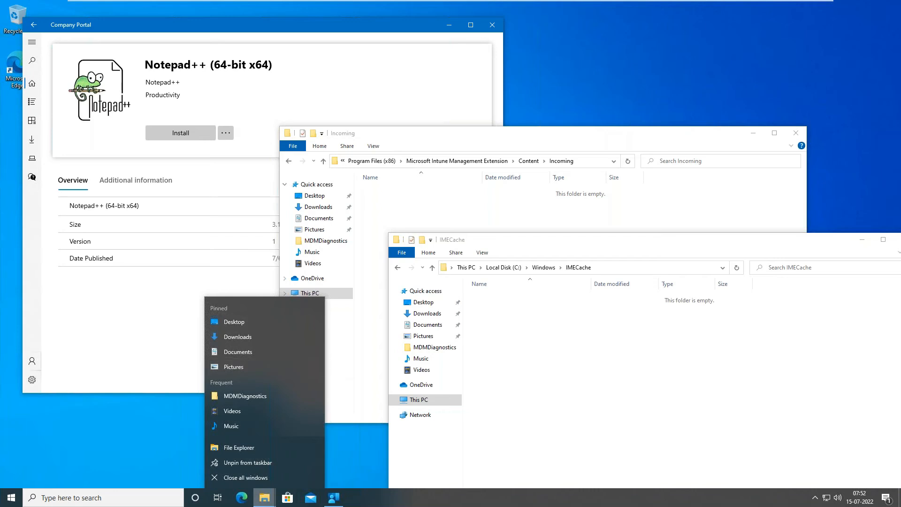
key(Escape)
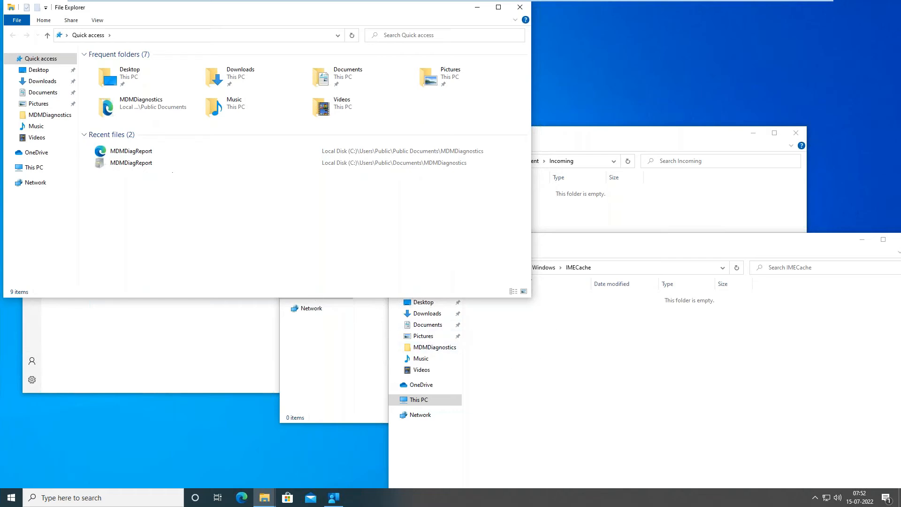
click(36, 168)
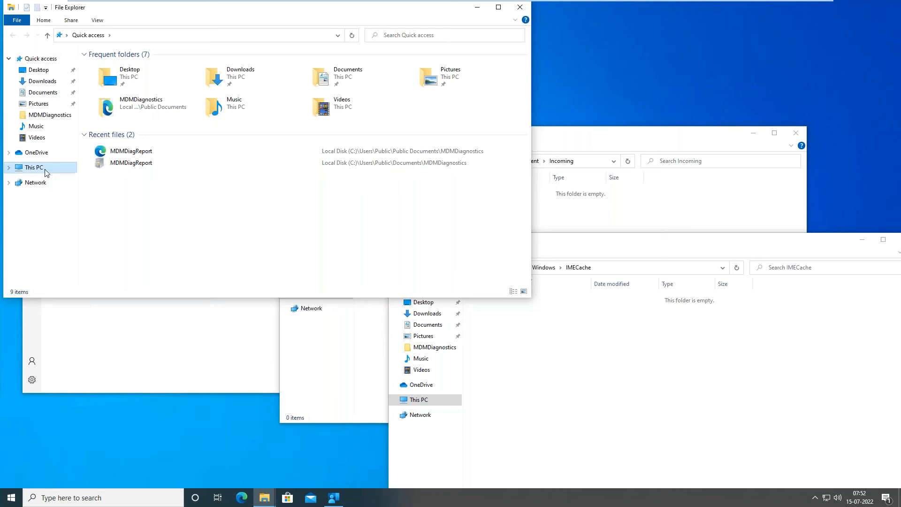
click(155, 35)
text(%programdata)
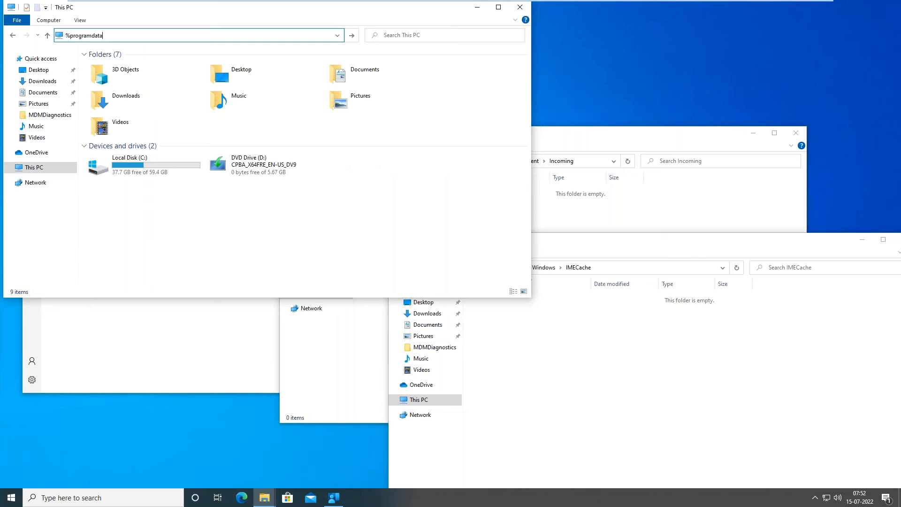
text(%)
key(Return)
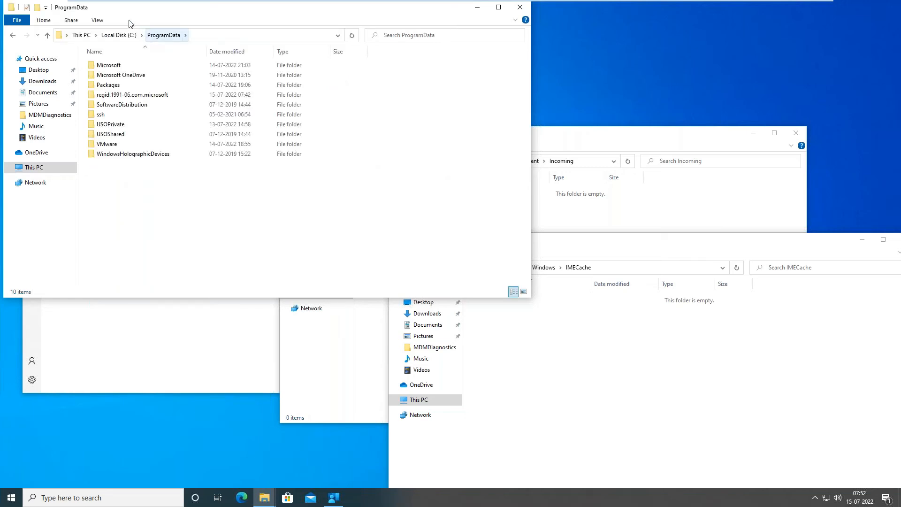
Open Microsoft\IntuneManagementExtension\Logs inside ProgramData and select the IntuneManagementExtension log file
double_click(118, 65)
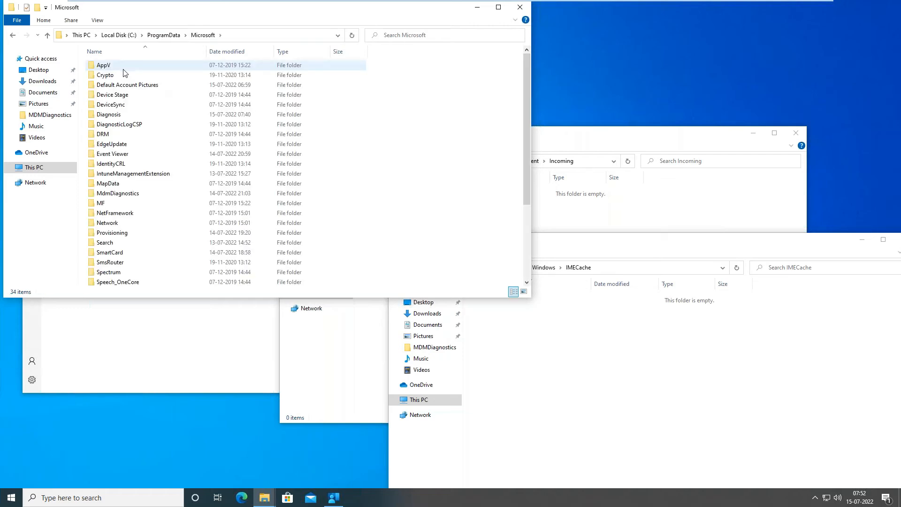
double_click(144, 174)
double_click(111, 69)
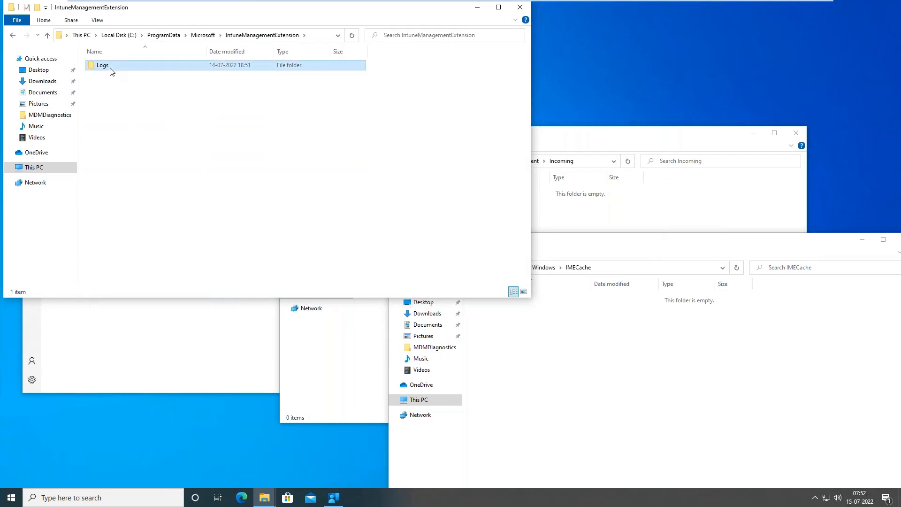
click(115, 85)
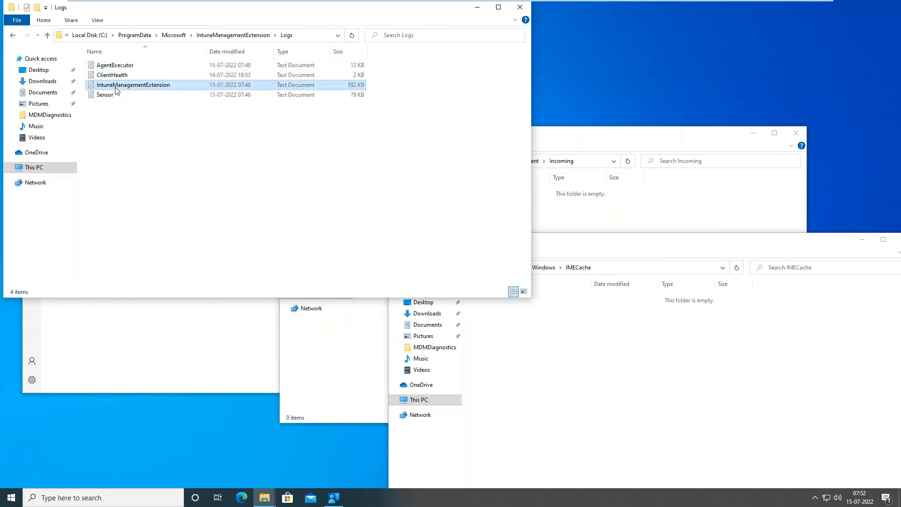
right_click(116, 86)
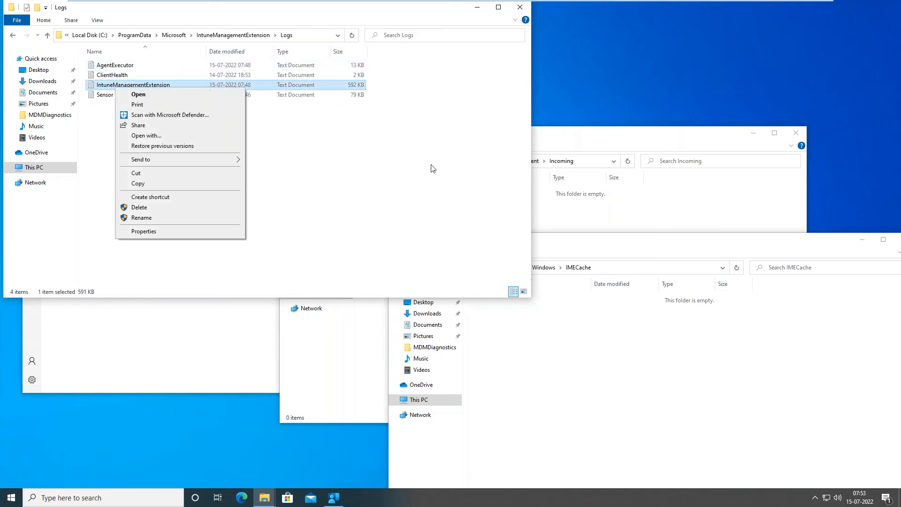
Bring Company Portal to the front and start installing Notepad++ (64-bit x64)
click(198, 353)
click(190, 132)
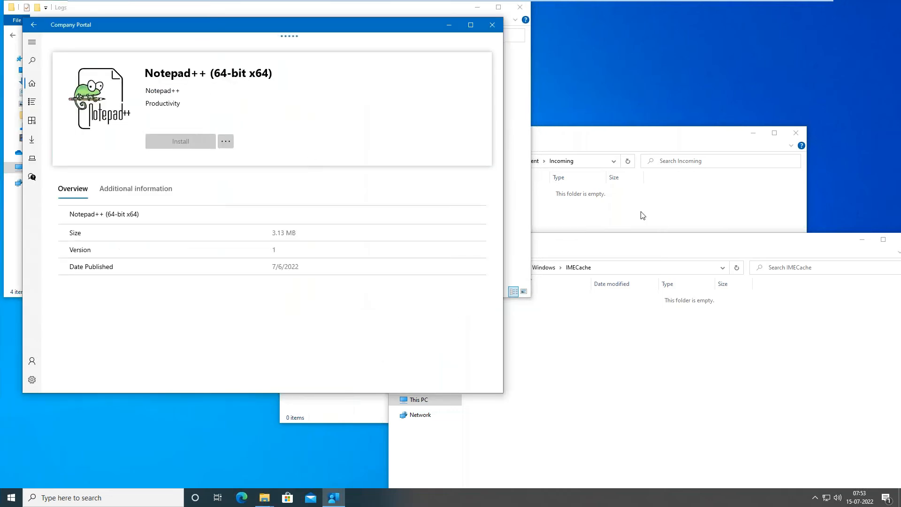
Bring the Incoming and IMECache folder windows in front of Company Portal to check their contents
click(607, 139)
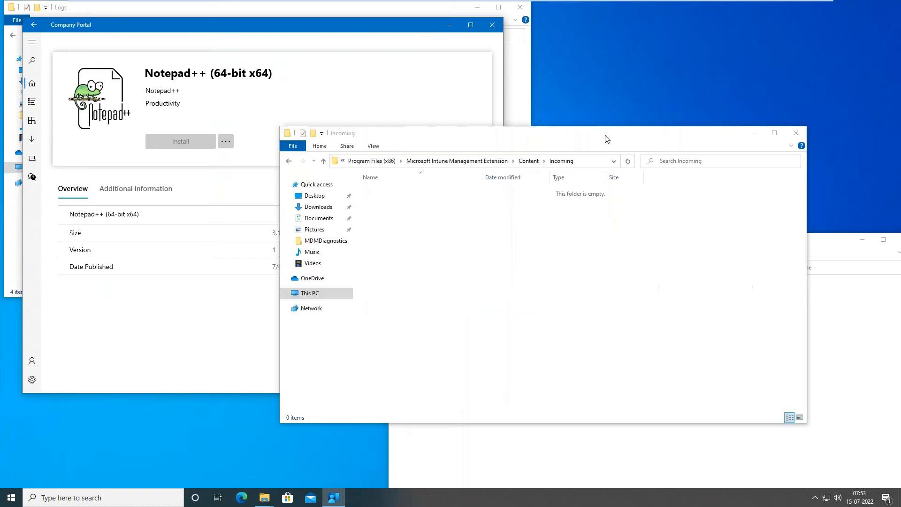
click(634, 474)
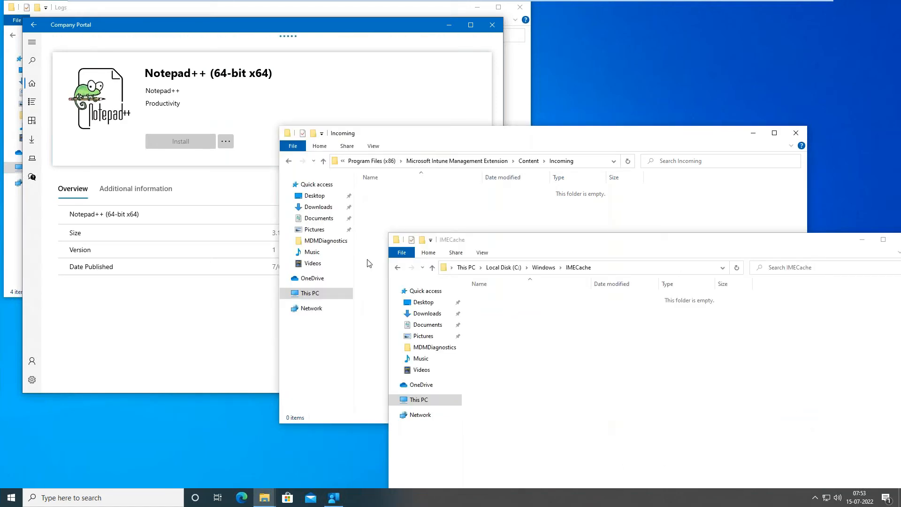
click(568, 360)
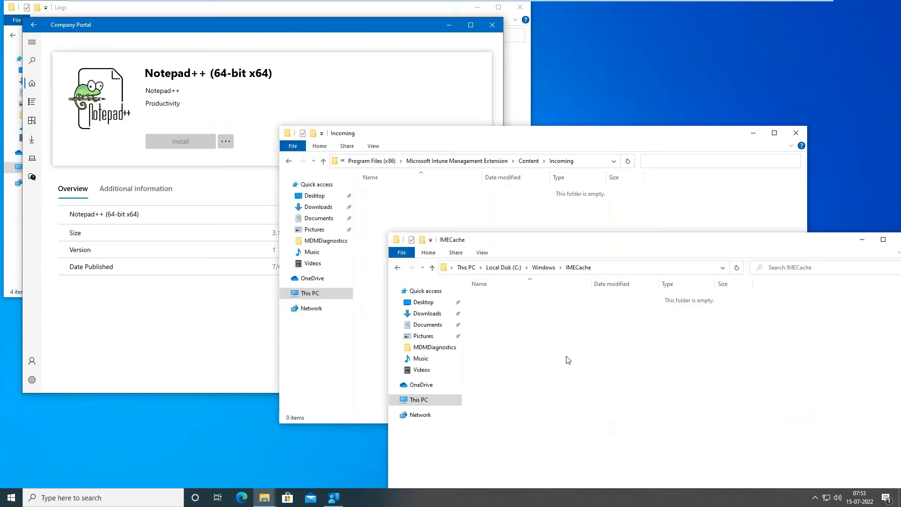
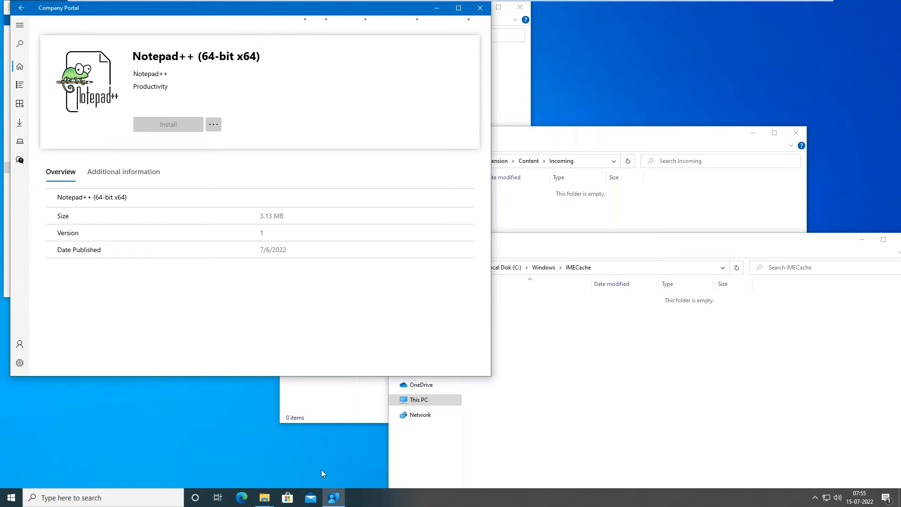
Switch the Logs File Explorer window to the Desktop folder and minimize that window
click(258, 501)
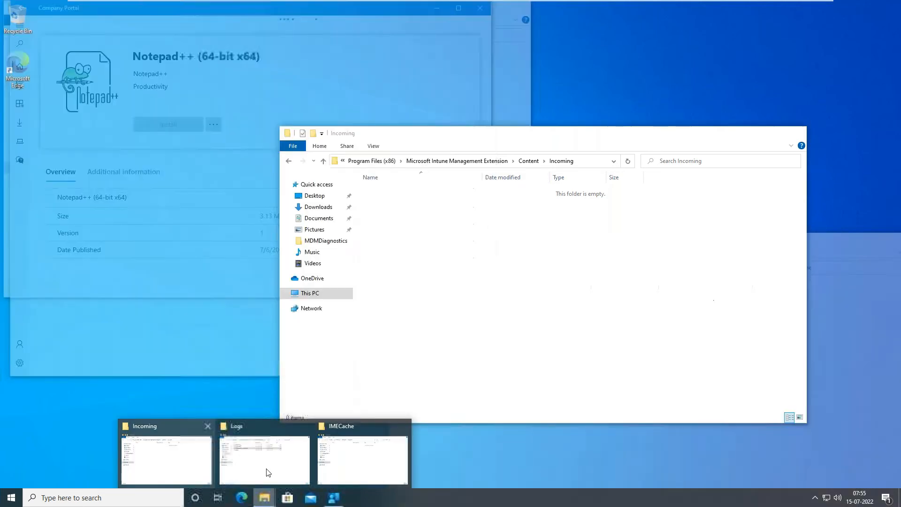
click(255, 470)
click(39, 70)
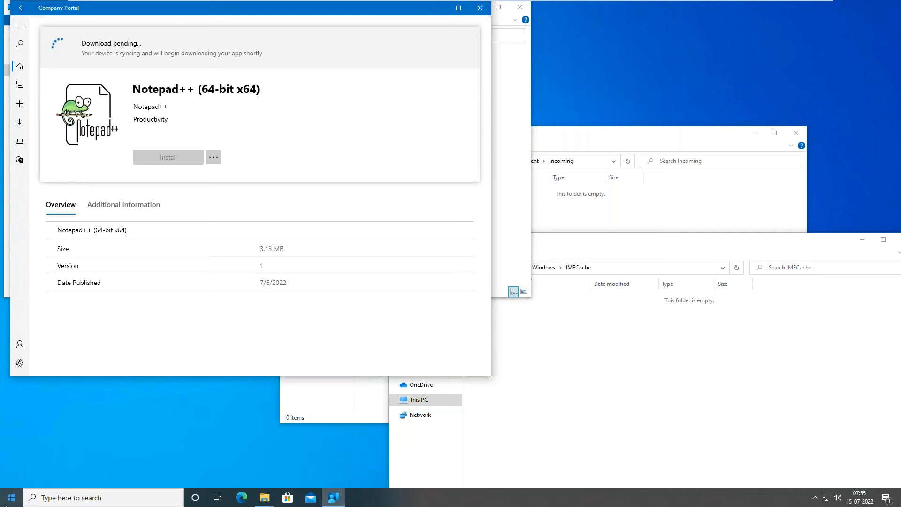
click(7, 282)
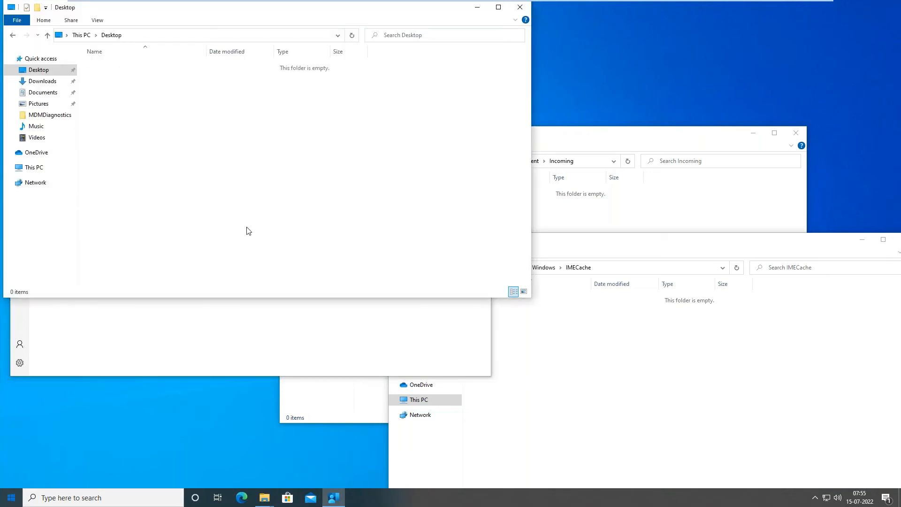
click(478, 7)
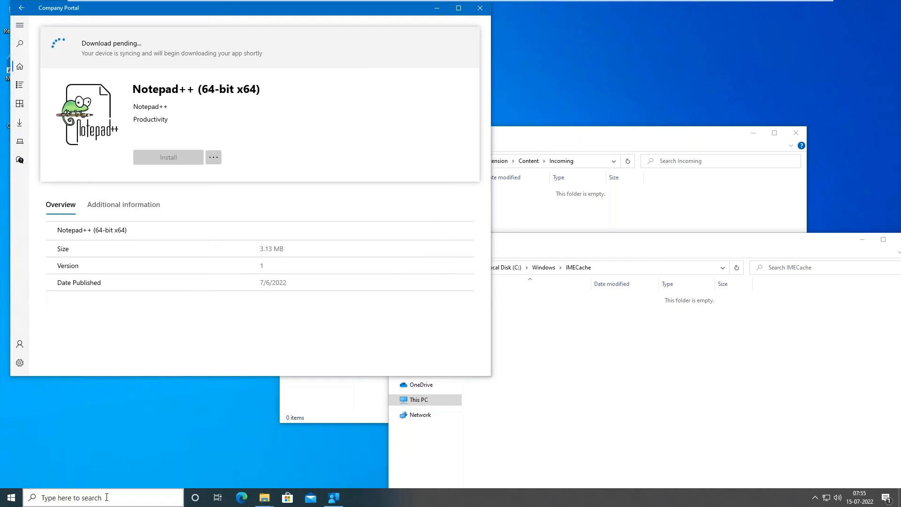
key(super)
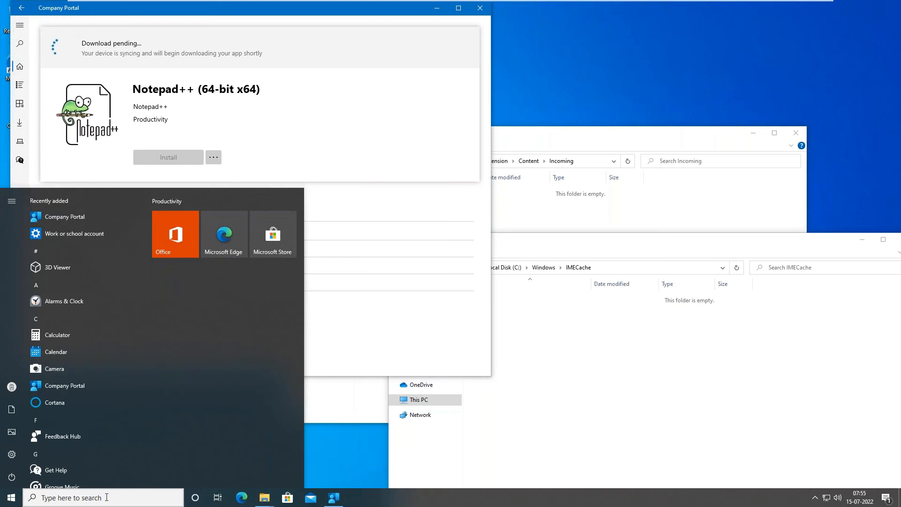
key(super)
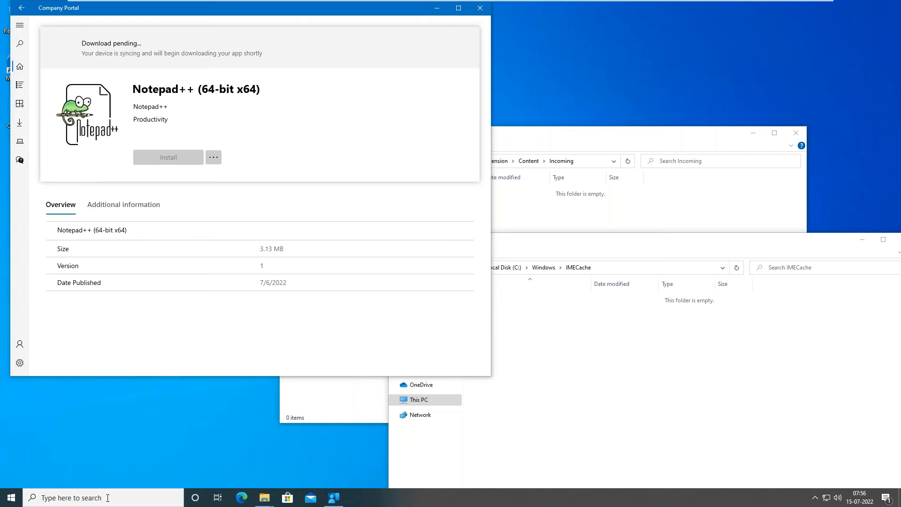
click(107, 497)
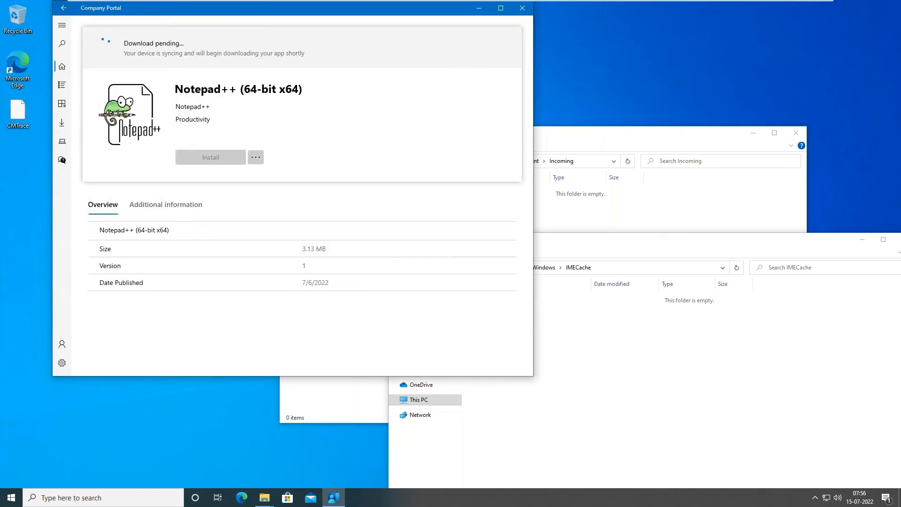
Bring the Incoming folder window and the IMECache folder window back to the front to recheck them
click(586, 140)
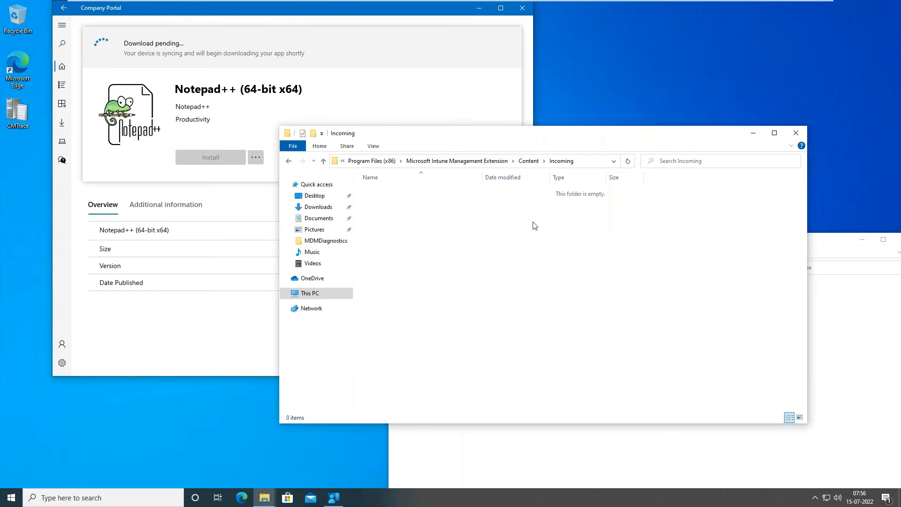
click(555, 473)
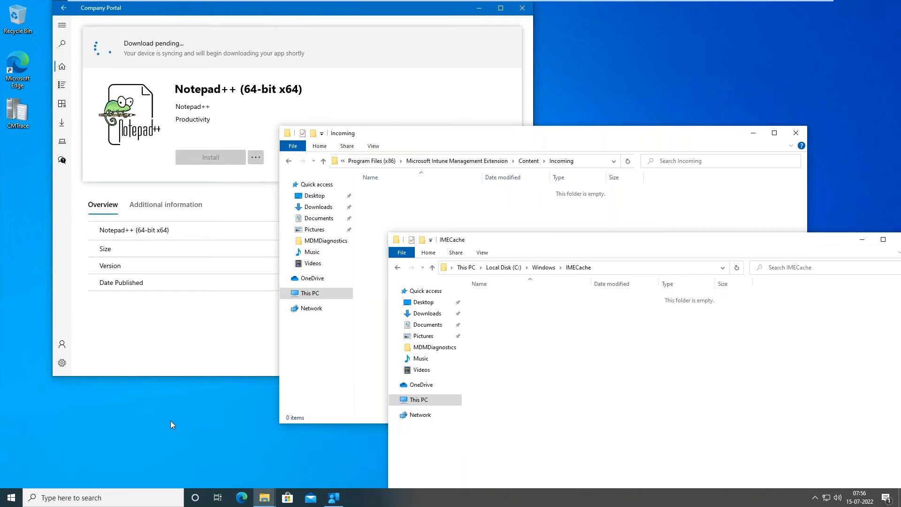
click(5, 498)
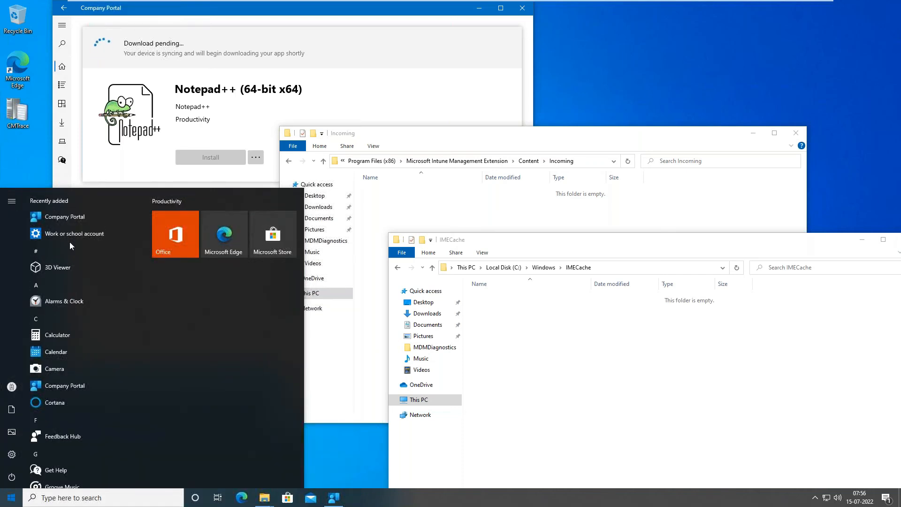
click(73, 497)
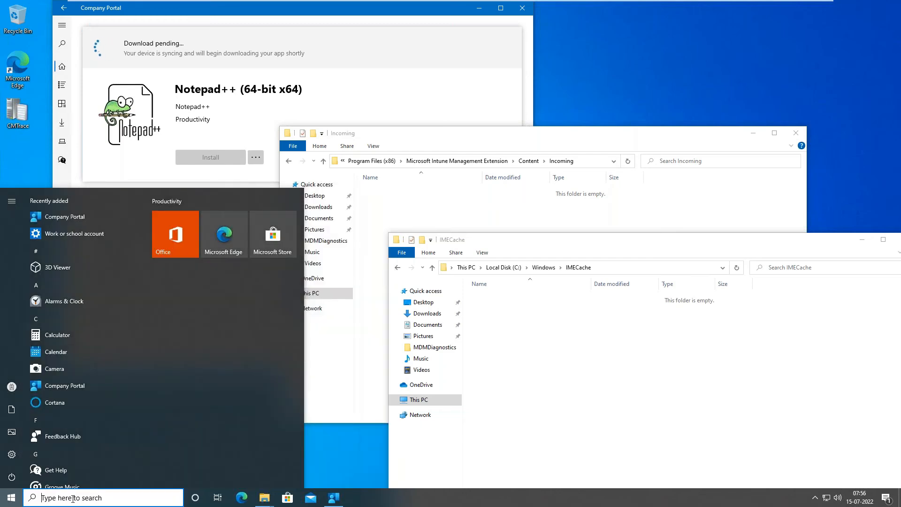
text(settset)
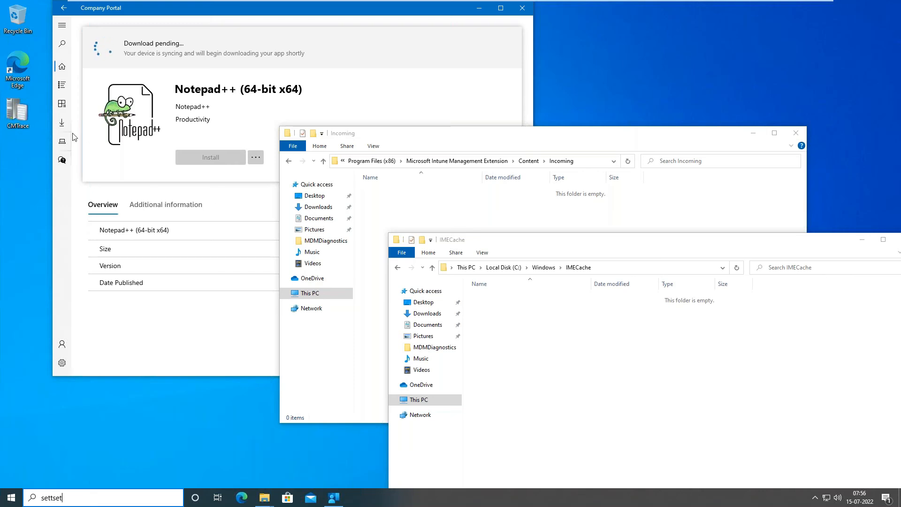
Launch CMTrace from the desktop, make it the default viewer for log files, and close it
click(18, 115)
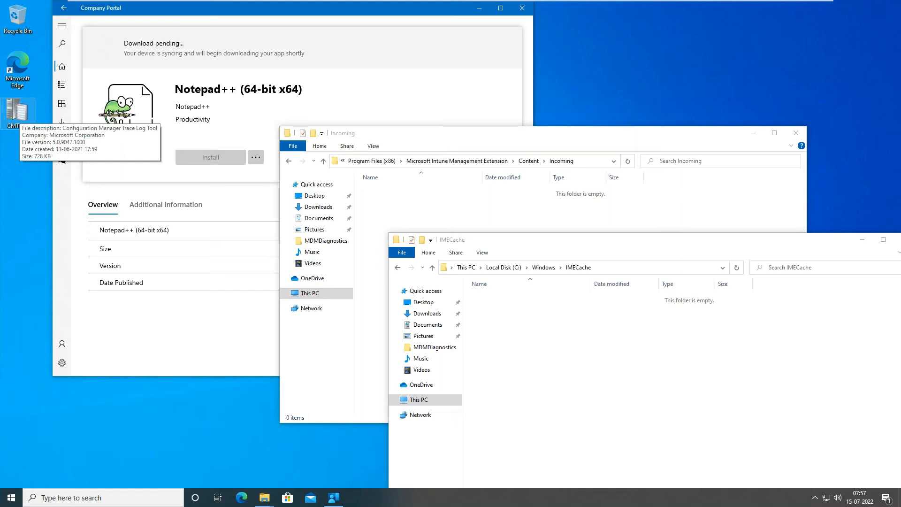
double_click(19, 115)
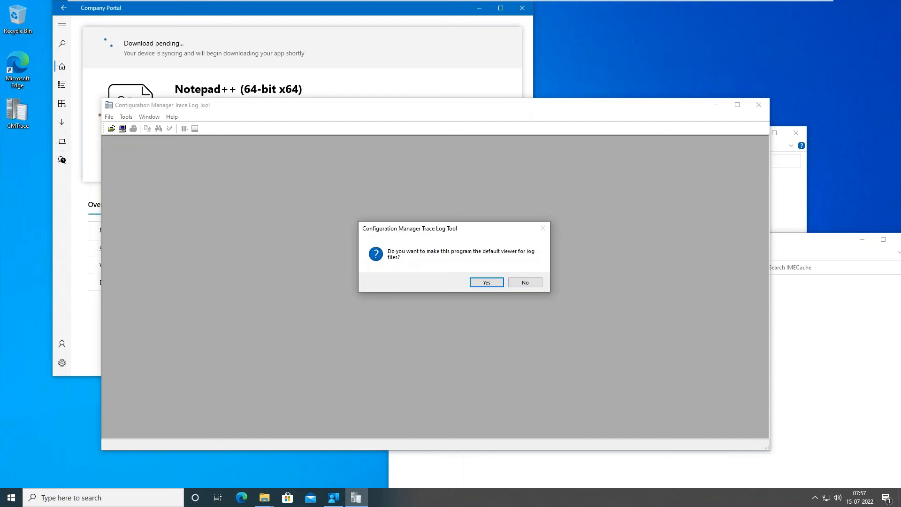
click(487, 283)
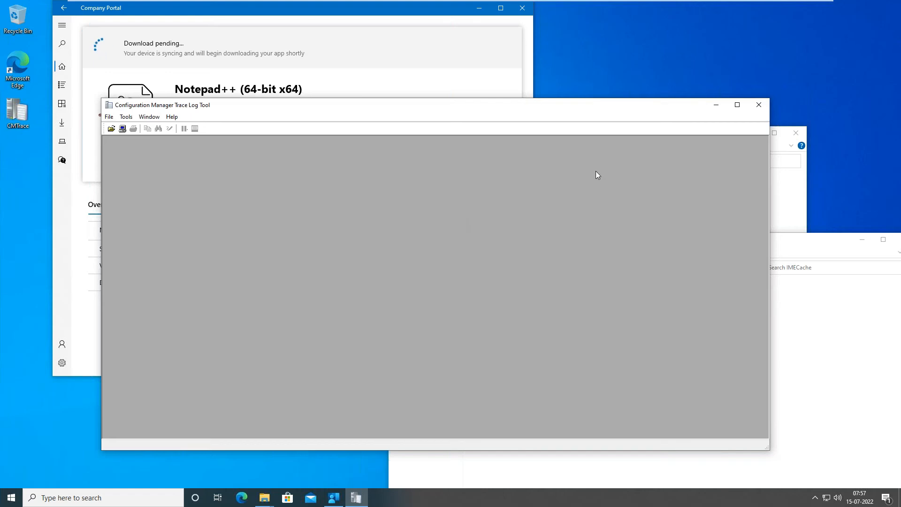
click(757, 106)
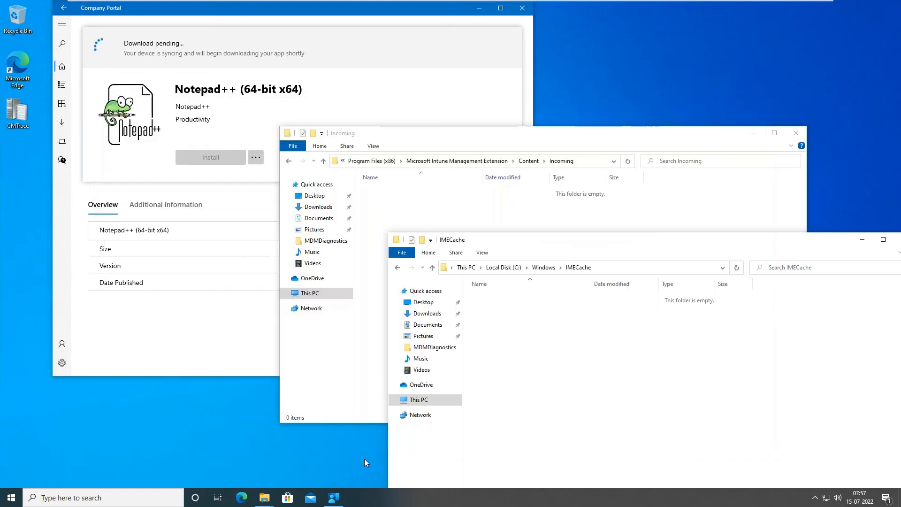
Close the Company Portal window and bring the Incoming and IMECache folder windows to the front
click(270, 504)
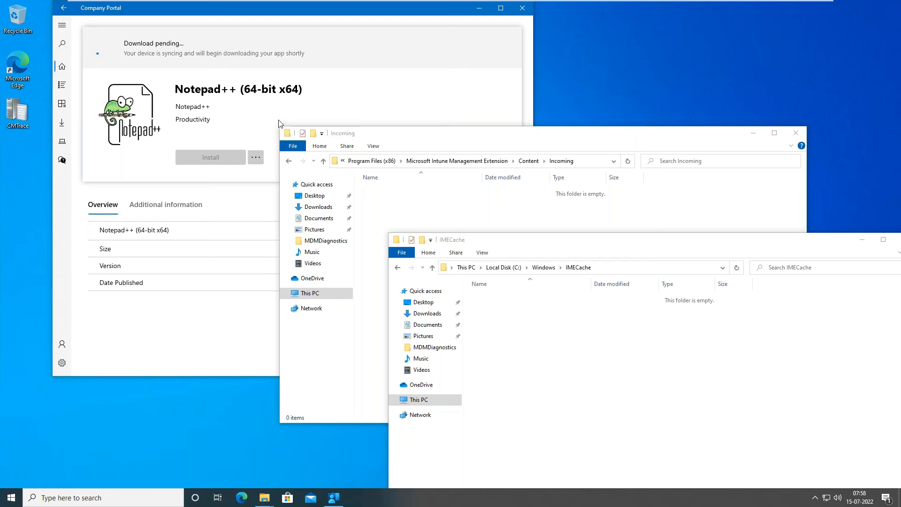
click(261, 118)
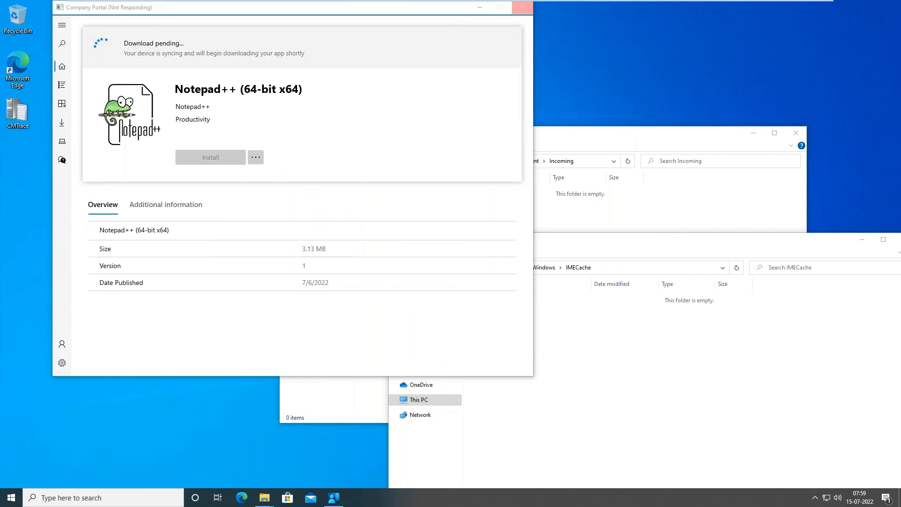
click(641, 207)
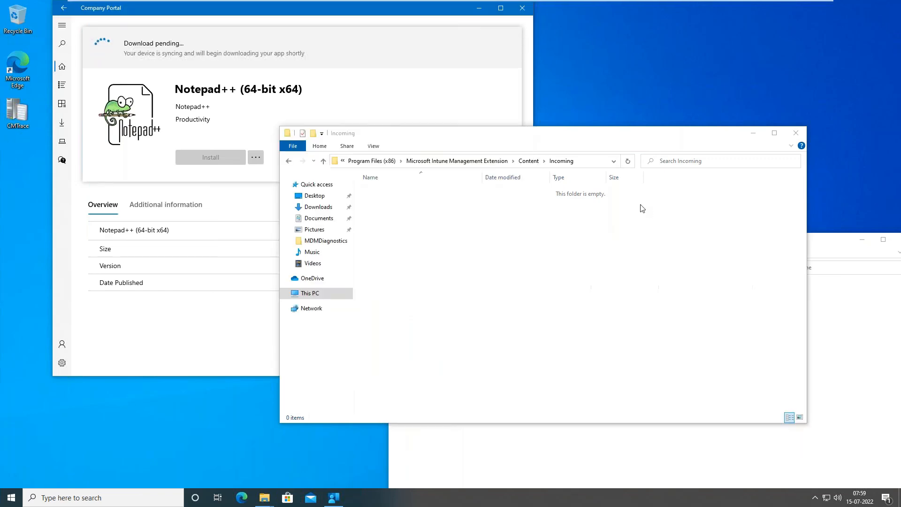
click(567, 462)
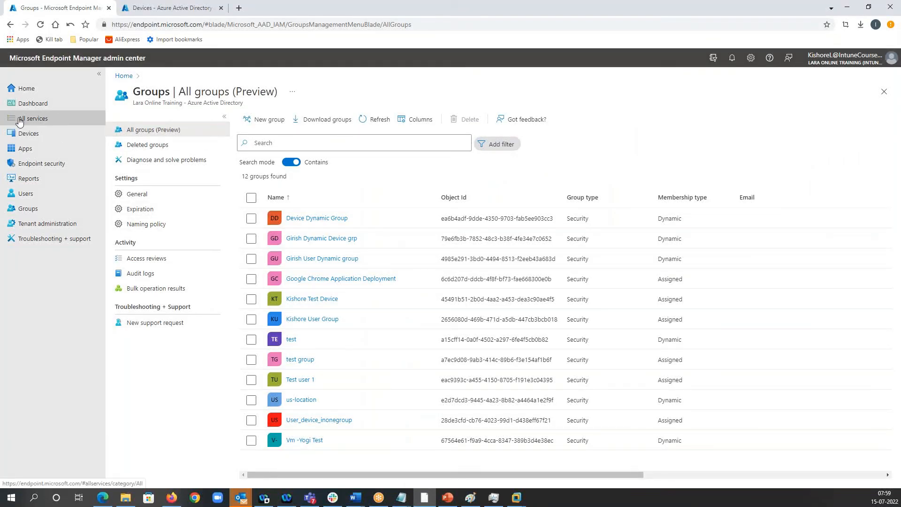
Switch to the Endpoint Manager admin center, open the Windows device DESKTOP-AGJJK21 and start a sync of it
click(21, 132)
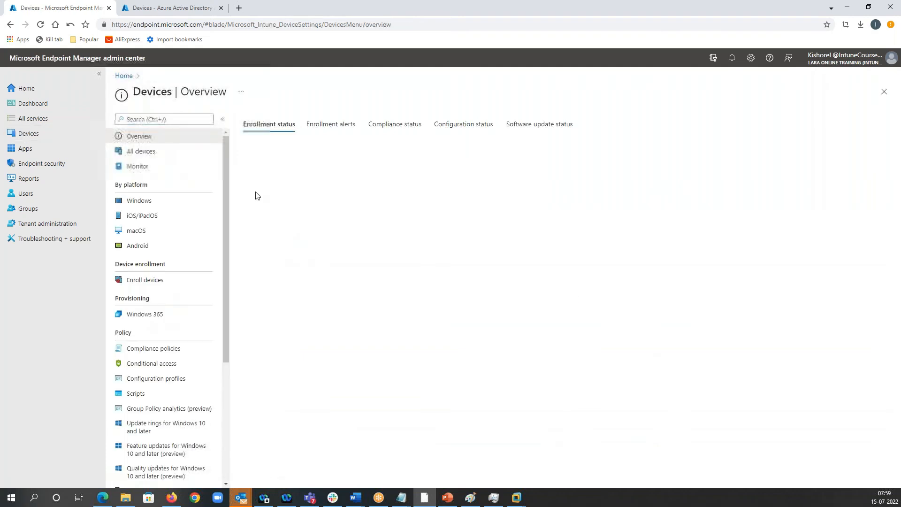
click(146, 204)
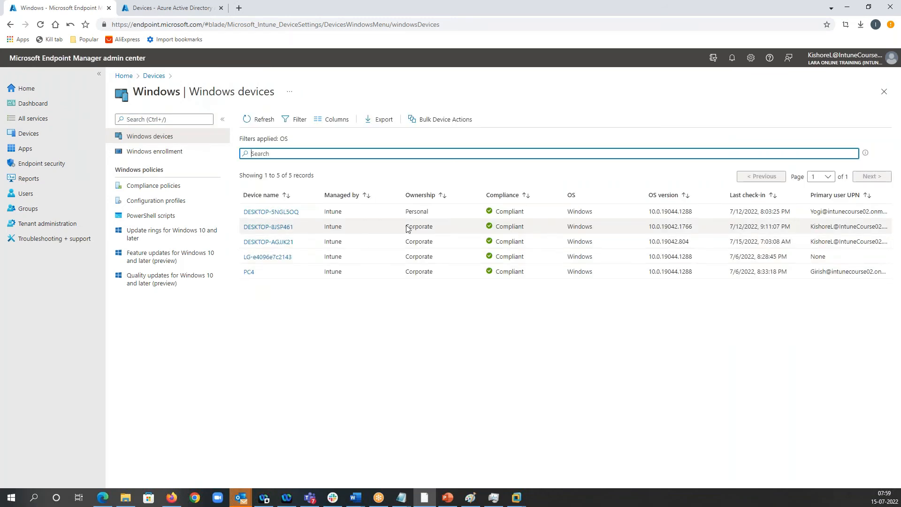
click(275, 242)
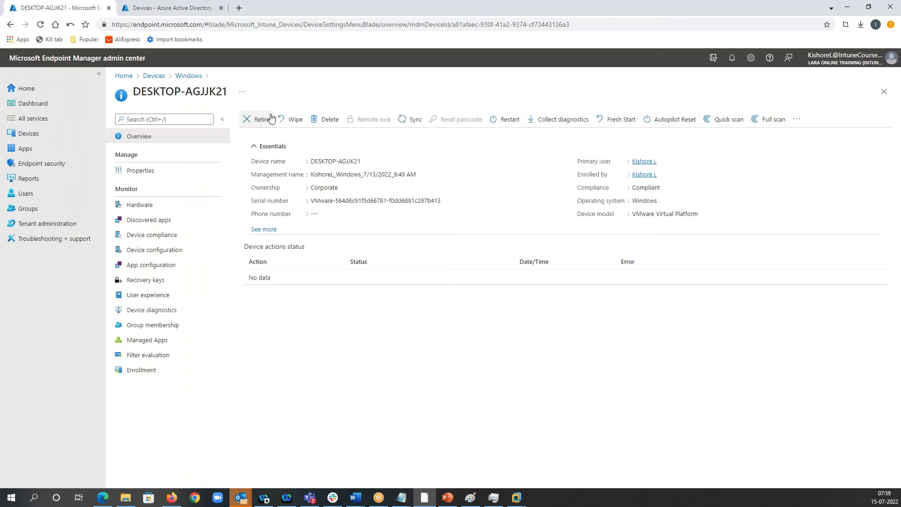
click(411, 121)
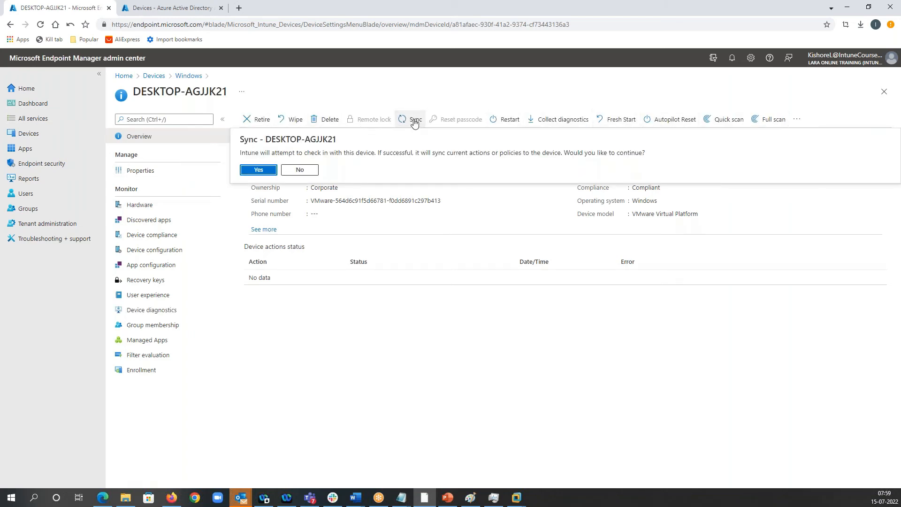
click(254, 172)
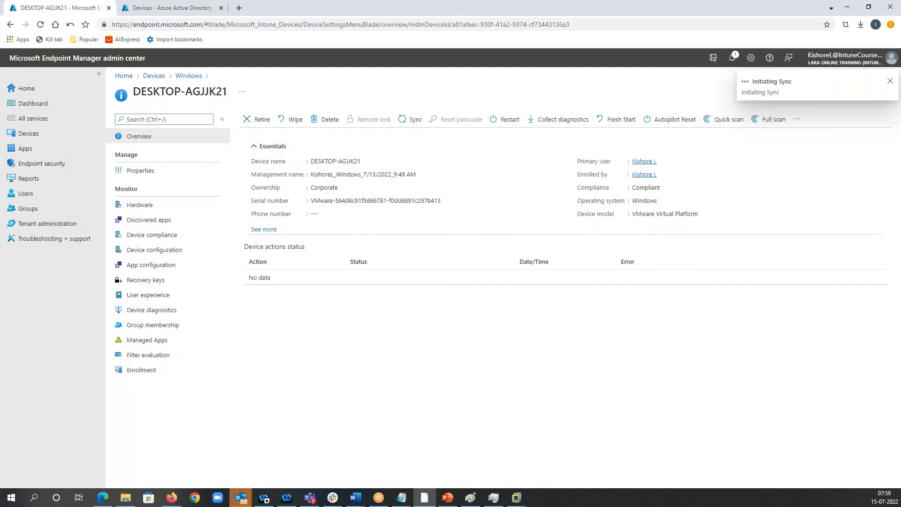
click(847, 8)
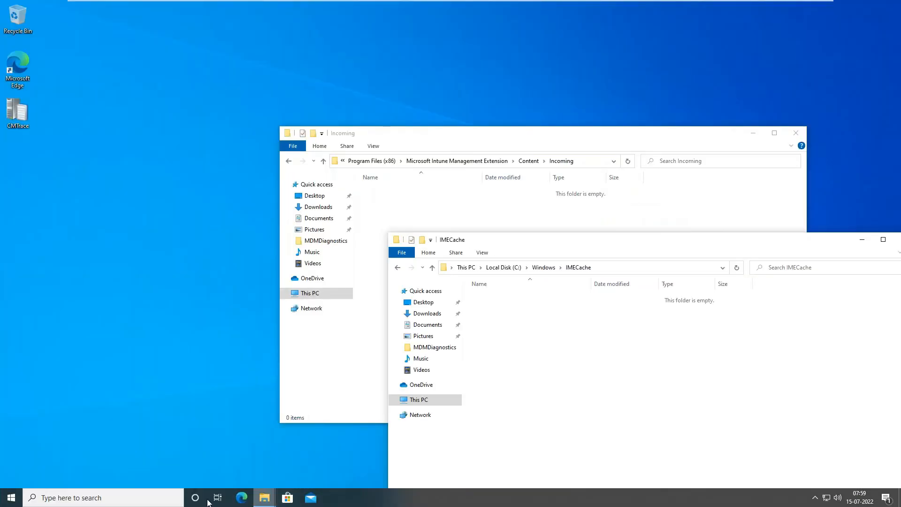
click(61, 499)
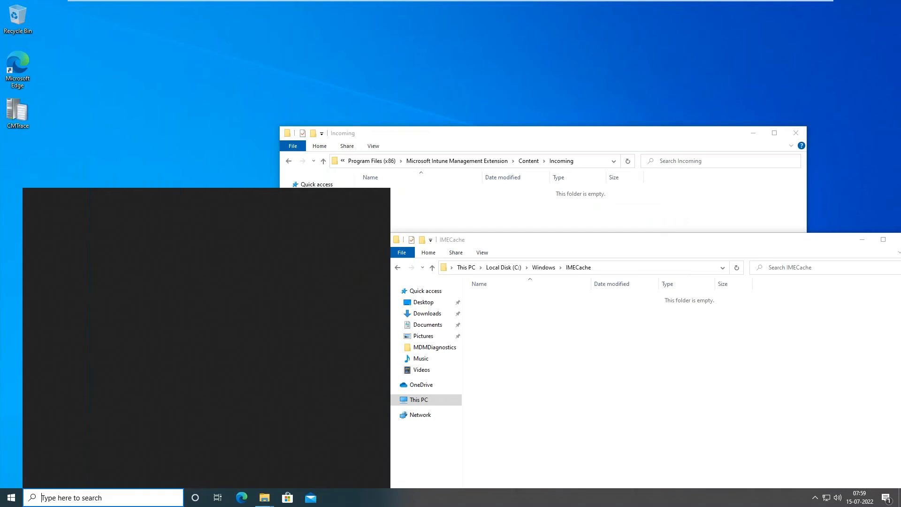
text(co)
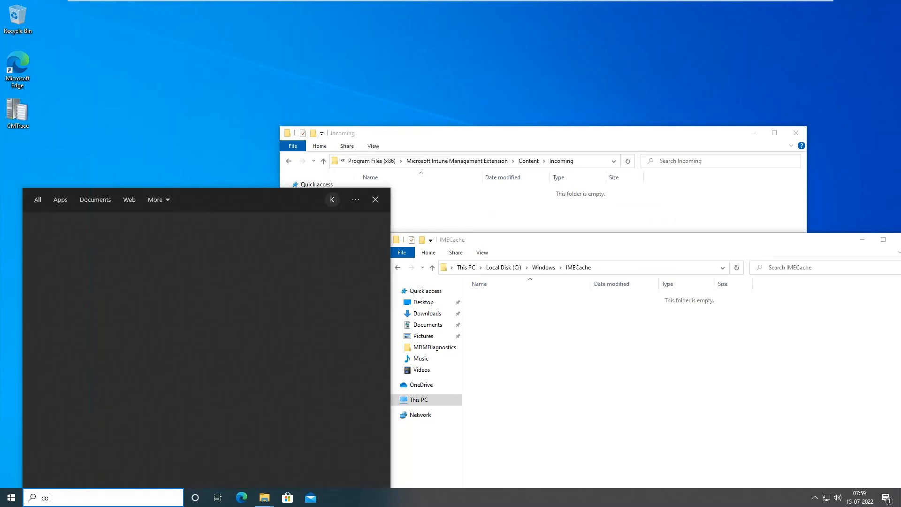
text(mpay)
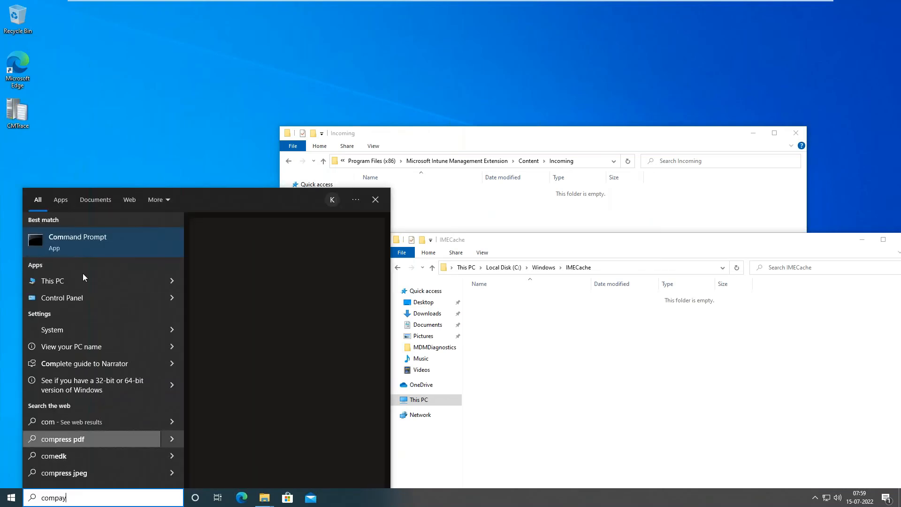
click(80, 269)
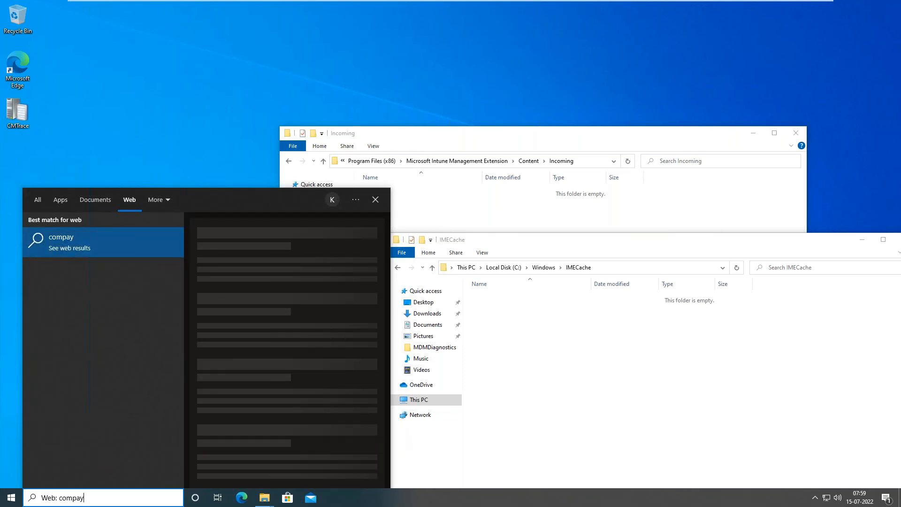
key(BackSpace)
key(BackSpace)
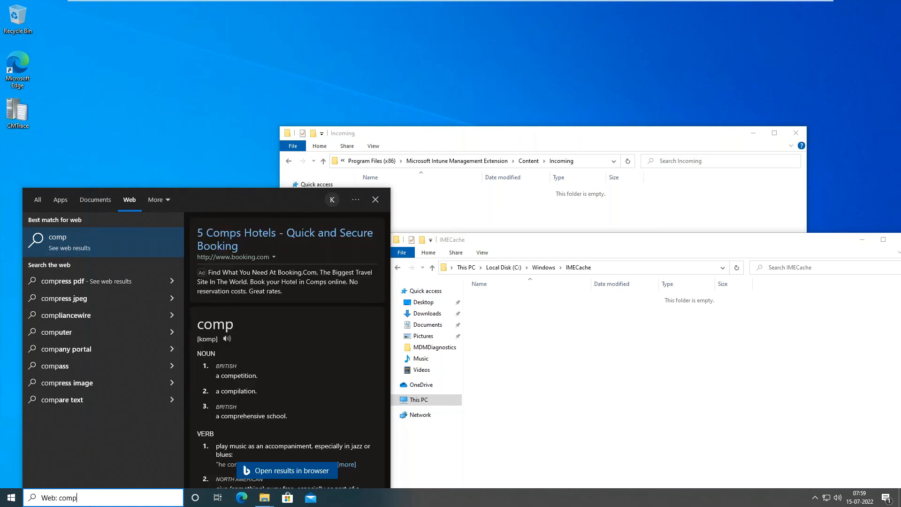
key(ctrl+a)
key(BackSpace)
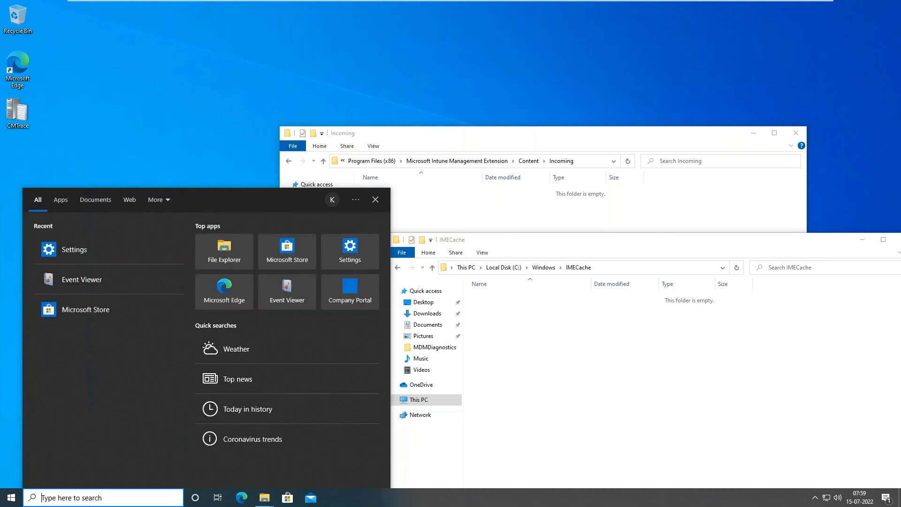
Search Windows for "company", launch Company Portal, and bring the Incoming and IMECache folder windows forward
text(com)
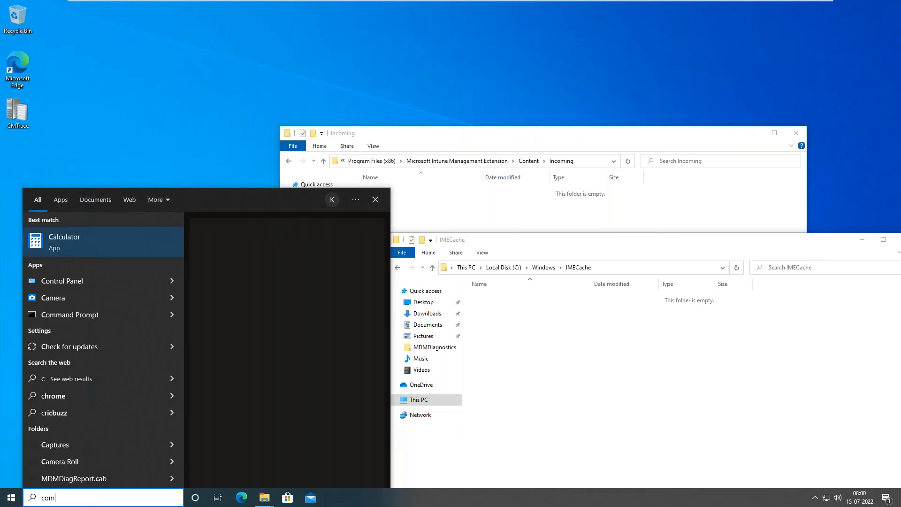
text(pany)
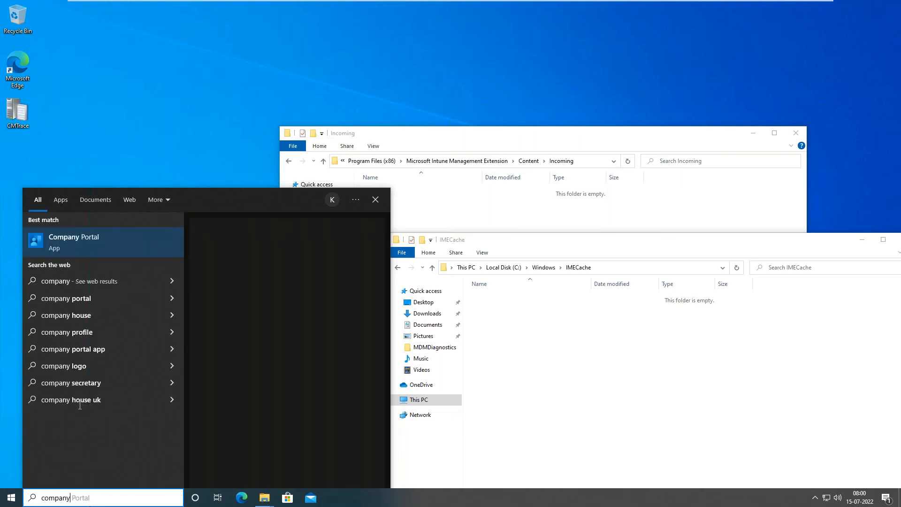
click(109, 245)
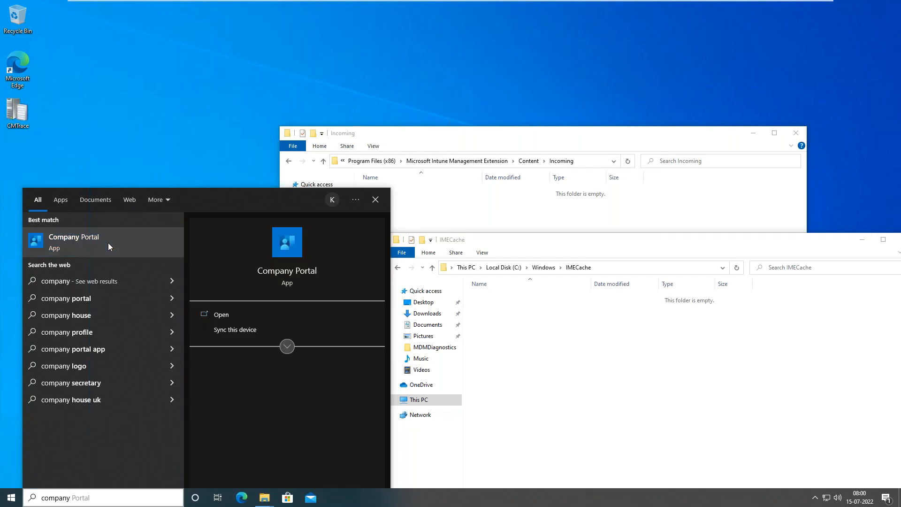
click(113, 247)
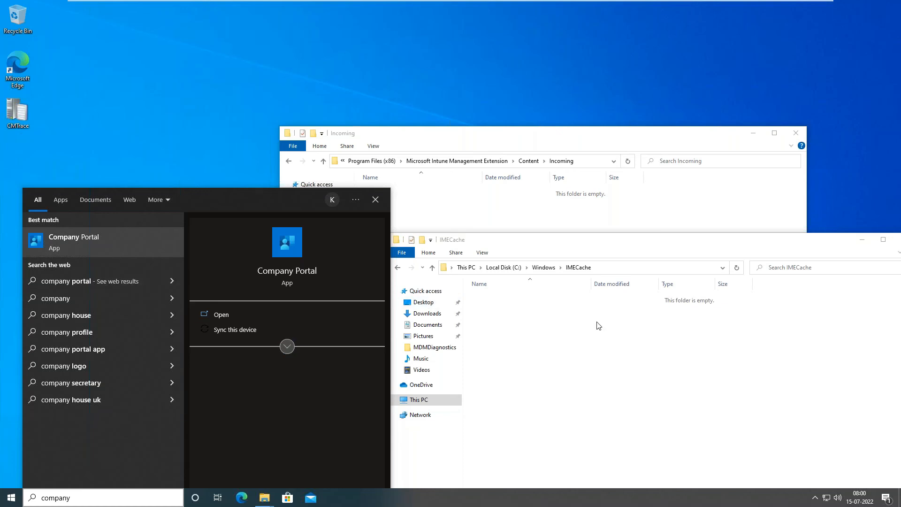
key(Return)
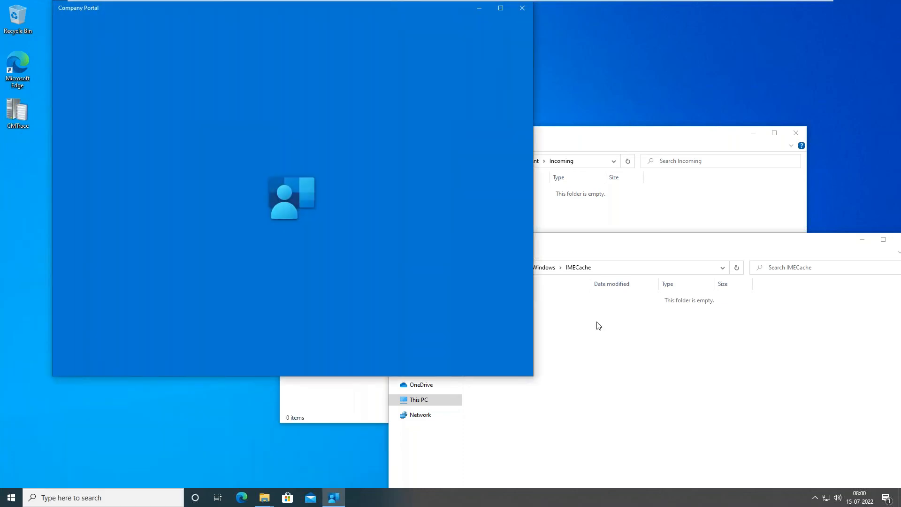
click(593, 134)
click(809, 240)
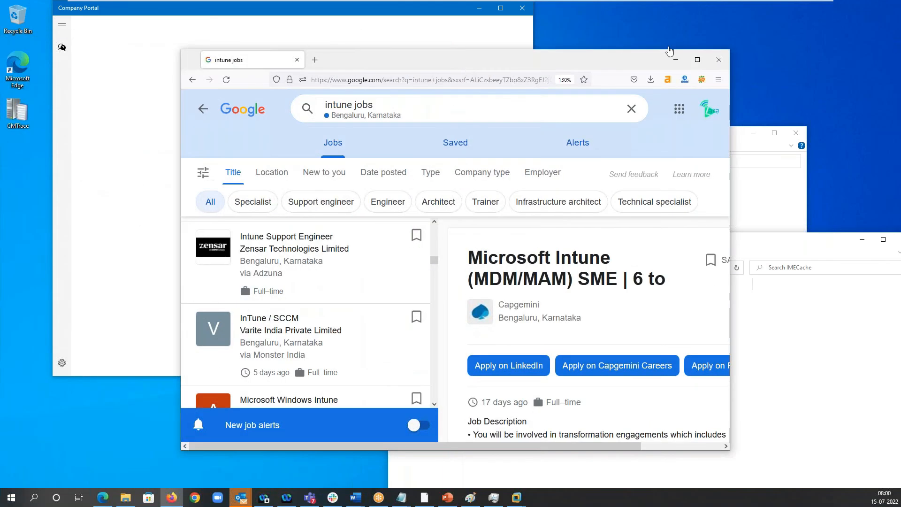
Browse the Google job listings for "intune jobs" to review the available Intune roles and employers
scroll(375, 279, down, 3)
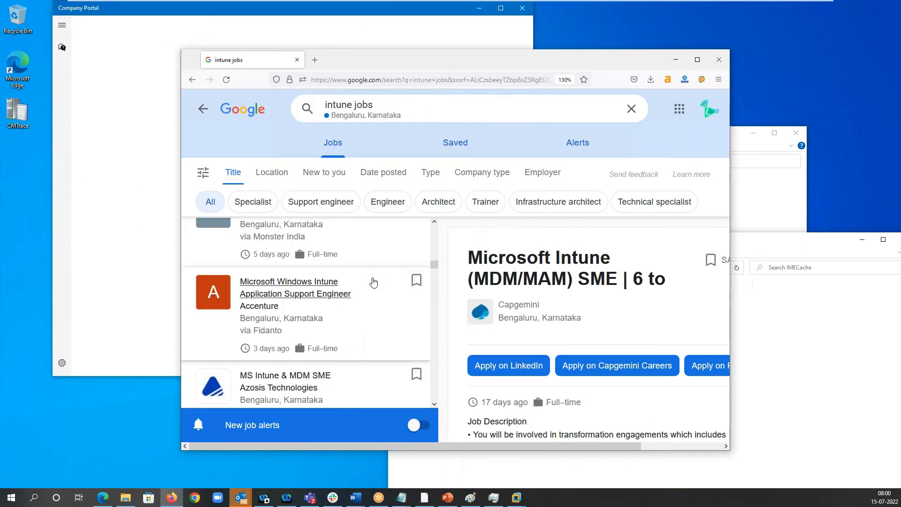
scroll(342, 308, down, 3)
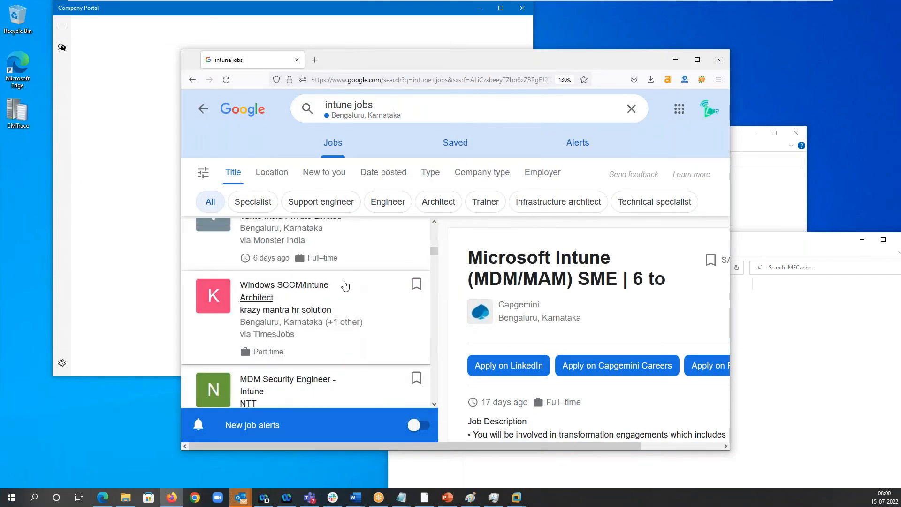
scroll(332, 277, down, 5)
scroll(300, 300, down, 10)
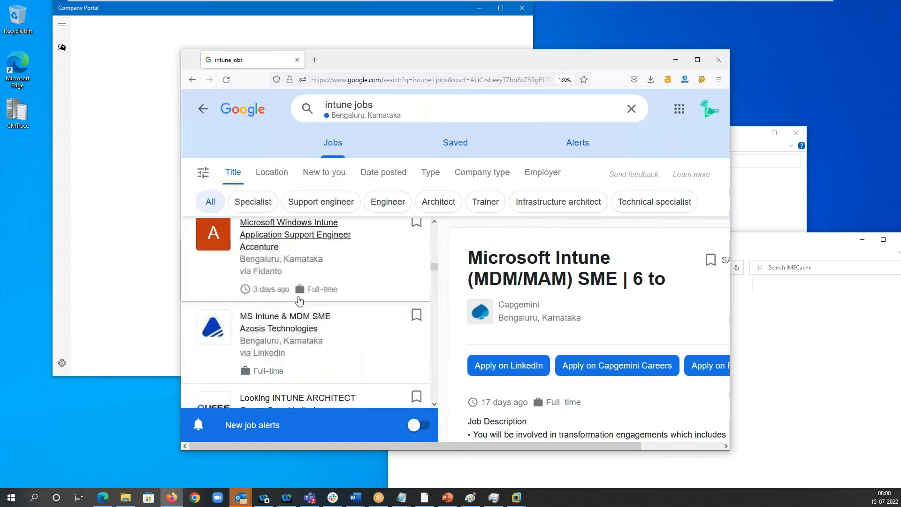
scroll(299, 301, down, 10)
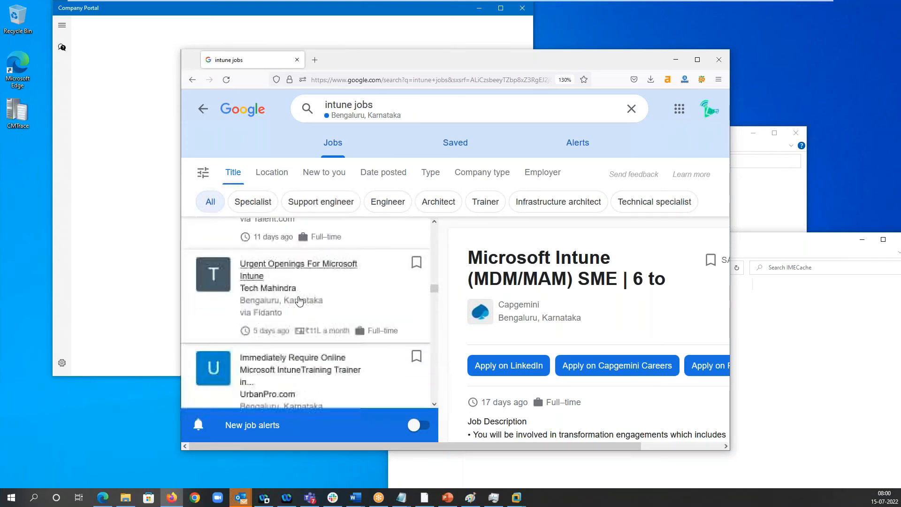
scroll(300, 300, down, 10)
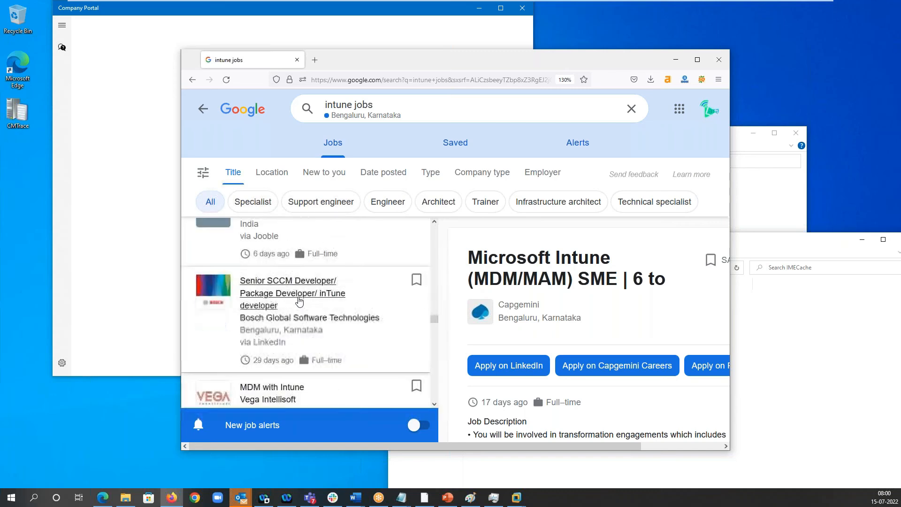
scroll(300, 304, down, 5)
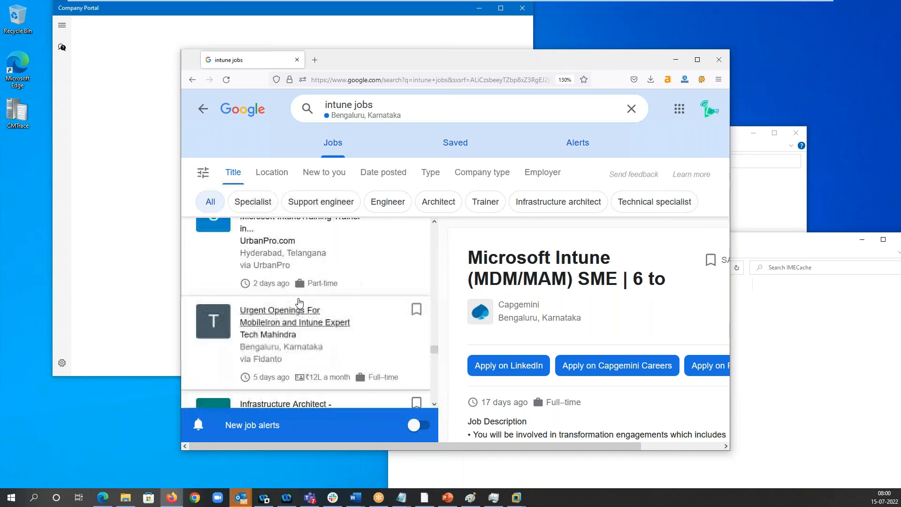
scroll(300, 304, up, 6)
scroll(300, 304, up, 15)
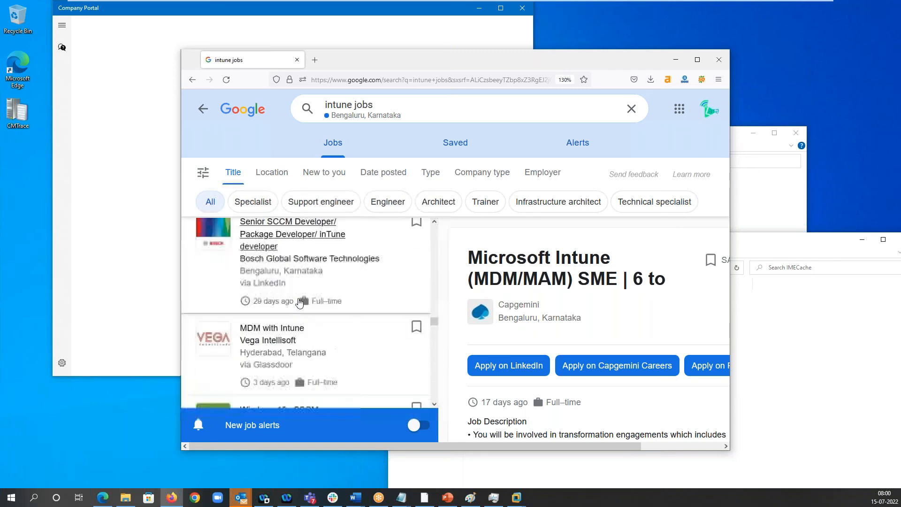
scroll(300, 304, up, 8)
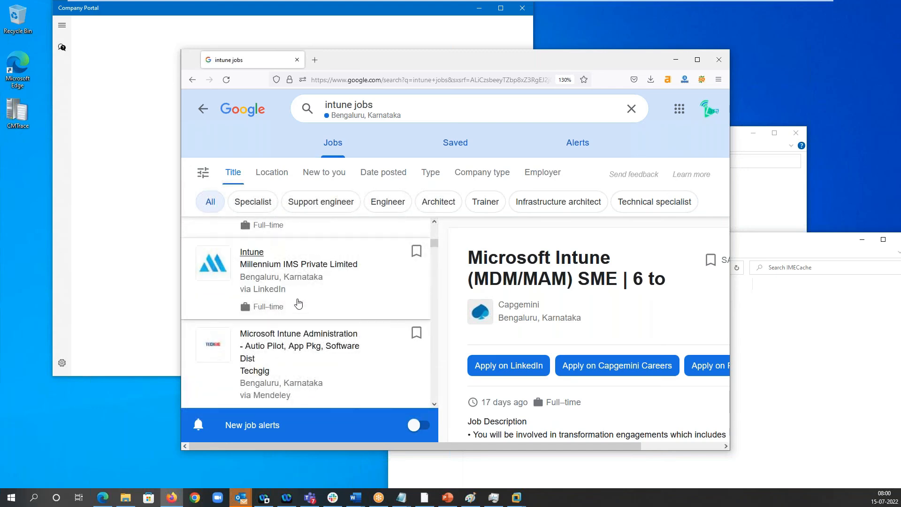
scroll(298, 304, up, 2)
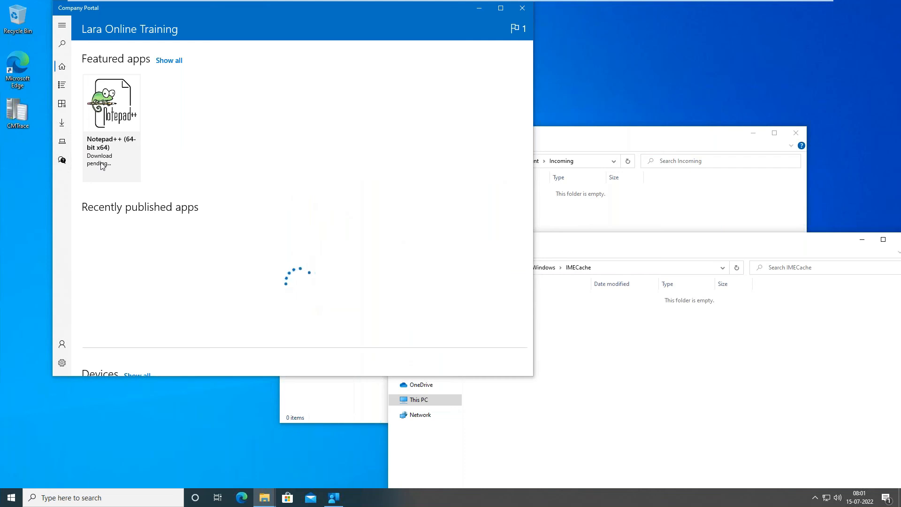
Recheck the Incoming and IMECache folder windows, and open the Notepad++ (64-bit x64) details page in Company Portal
click(602, 219)
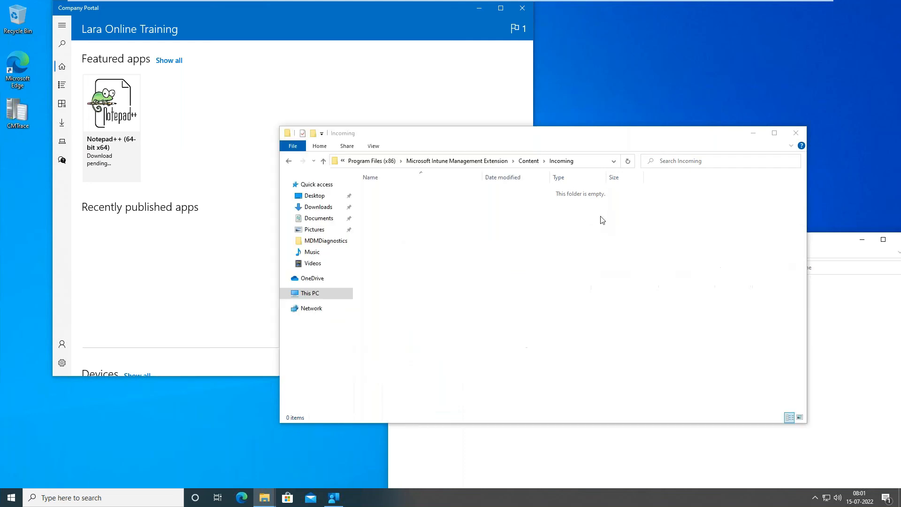
click(533, 458)
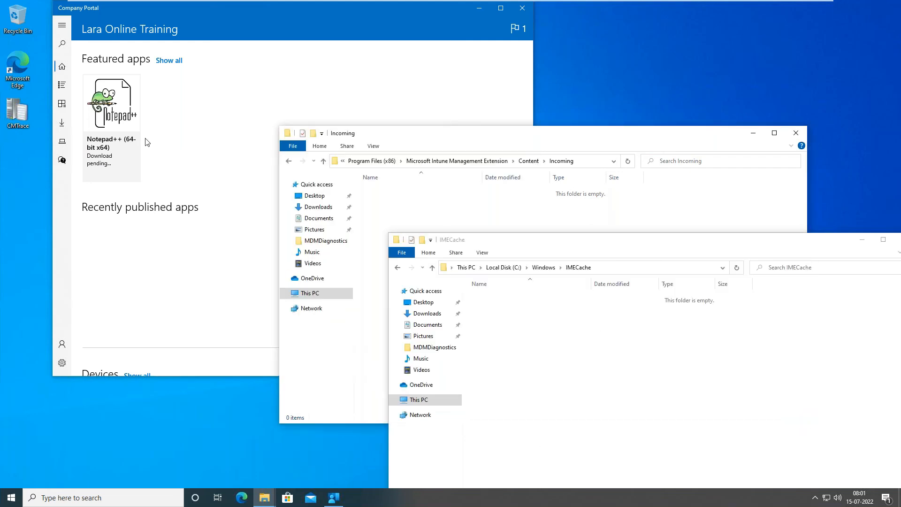
click(122, 127)
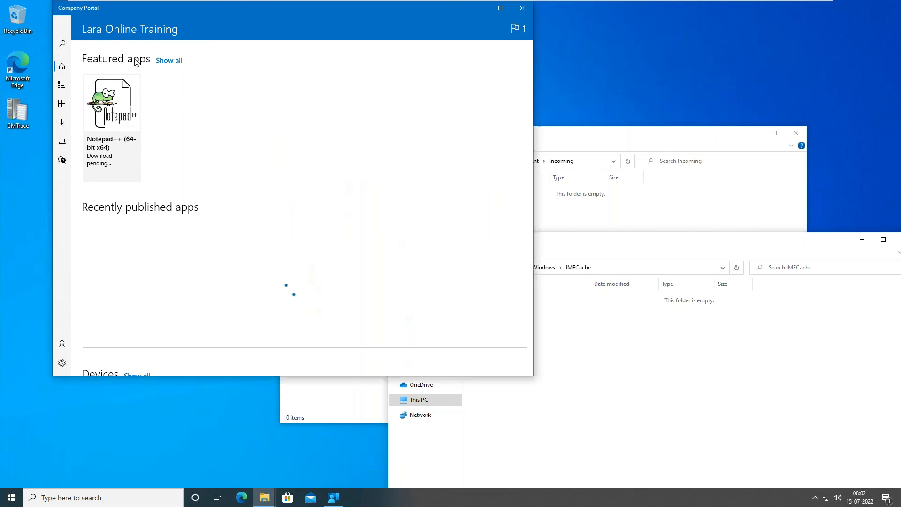
click(138, 135)
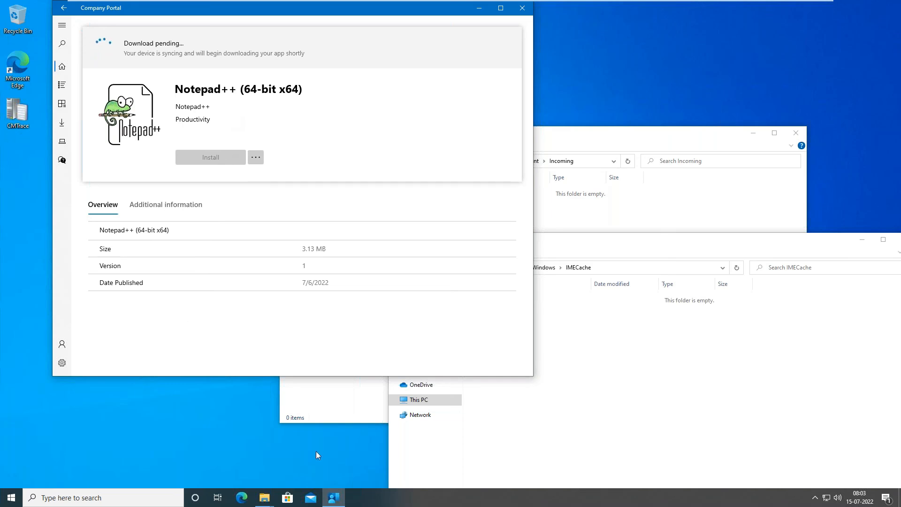
Search Windows for the Settings app and recheck the Incoming and IMECache folder windows
click(81, 497)
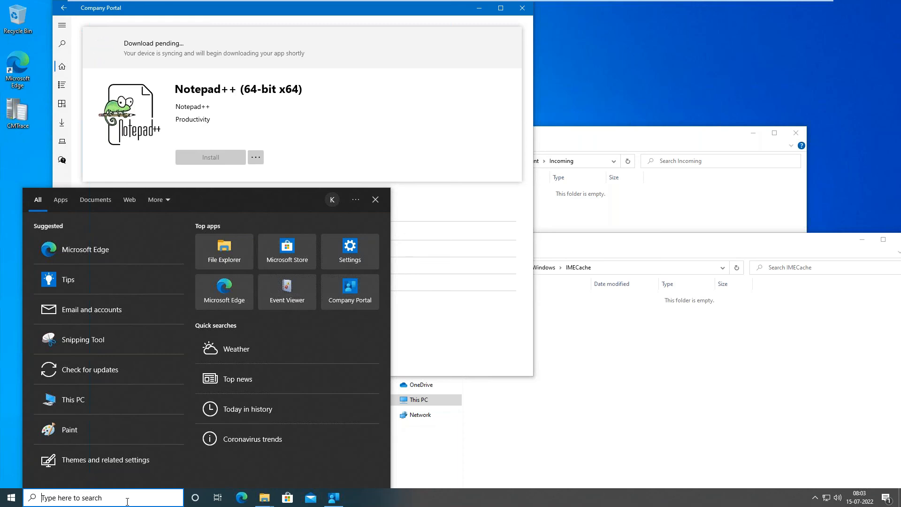
text(setti)
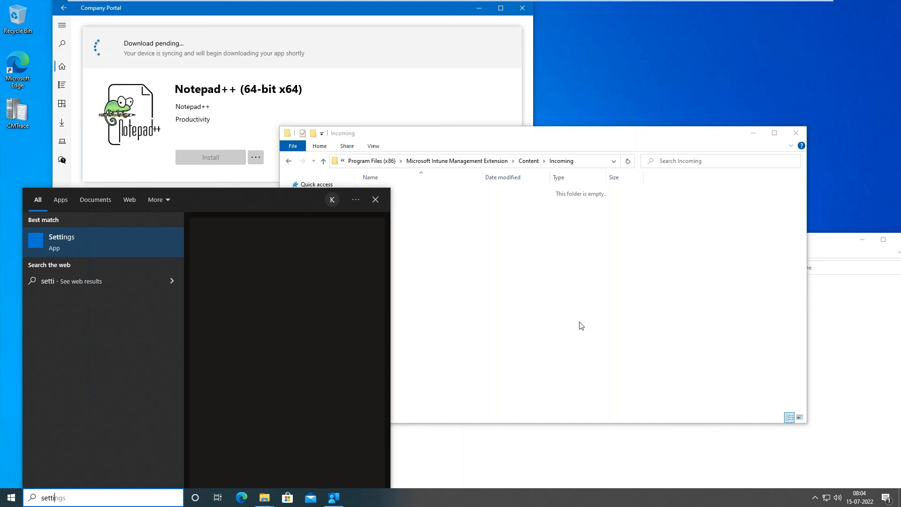
click(636, 439)
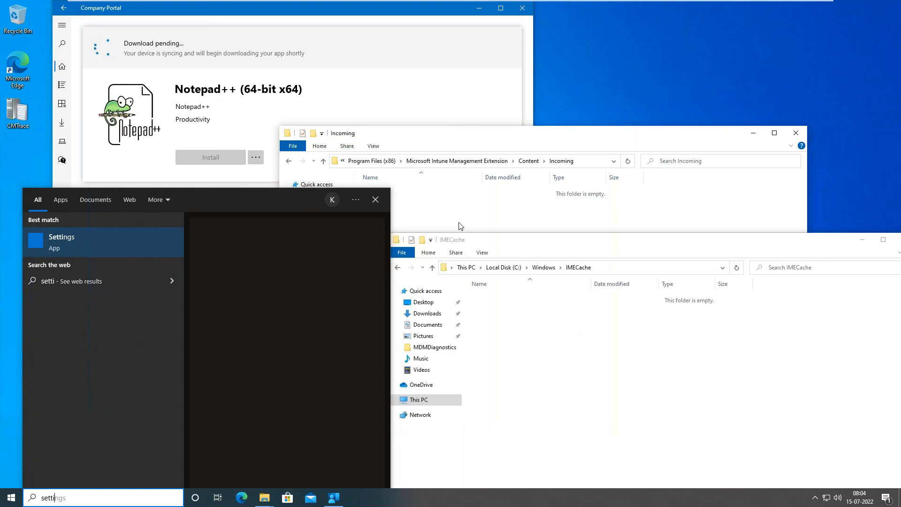
click(510, 294)
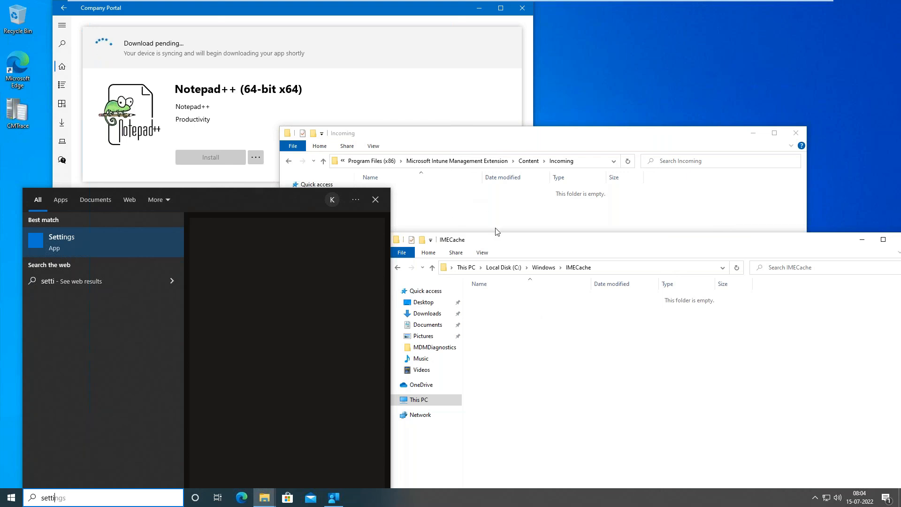
click(466, 207)
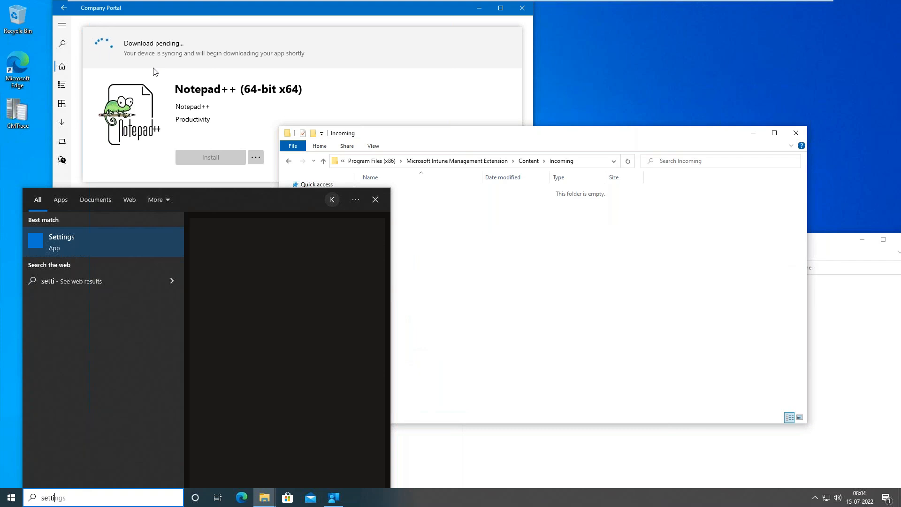
key(Return)
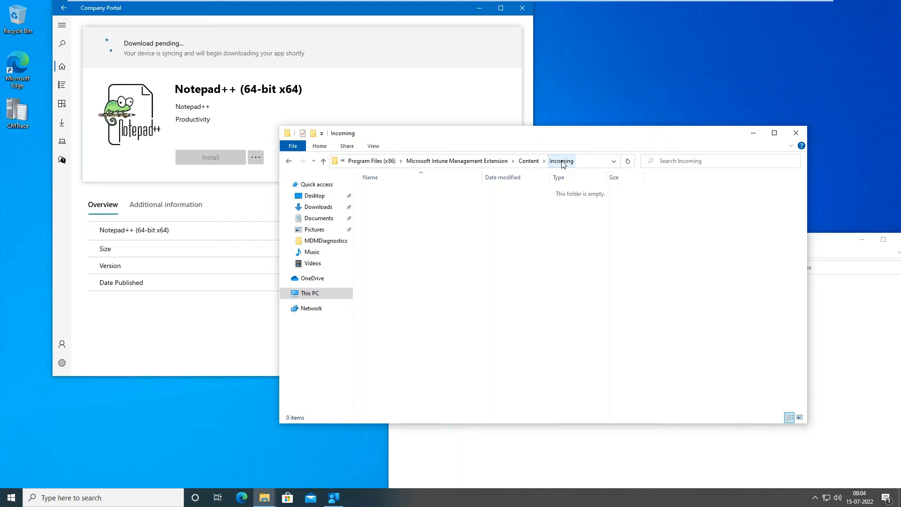
Open Windows Settings with its window below the Notepad++ header, and bring the IMECache and Company Portal windows forward
key(super+i)
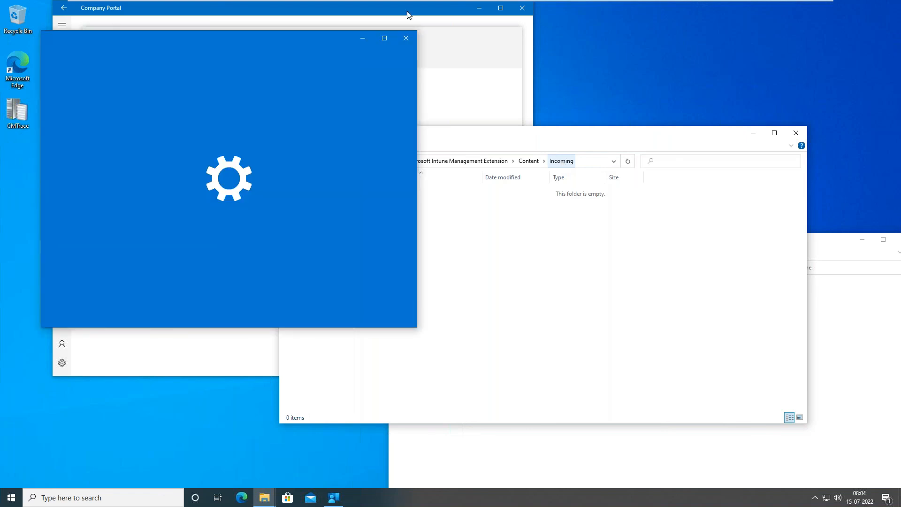
drag(277, 40, 251, 215)
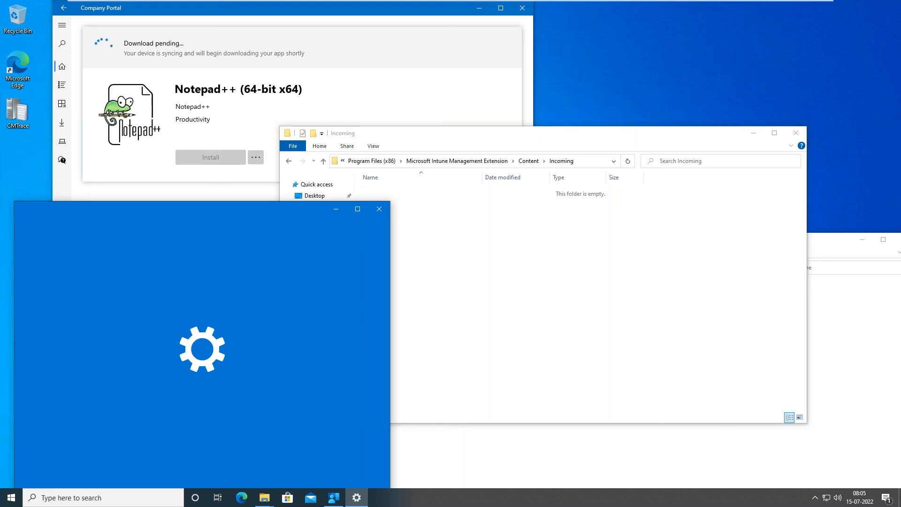
click(538, 445)
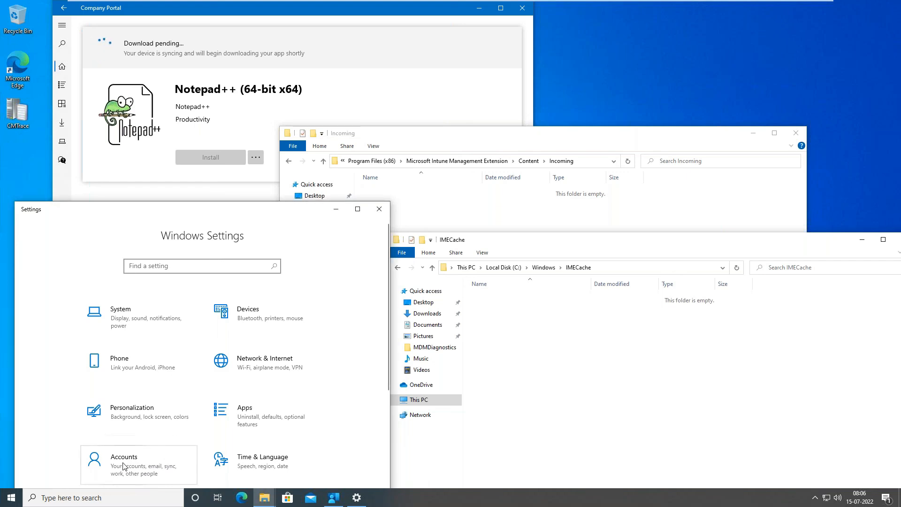
click(203, 151)
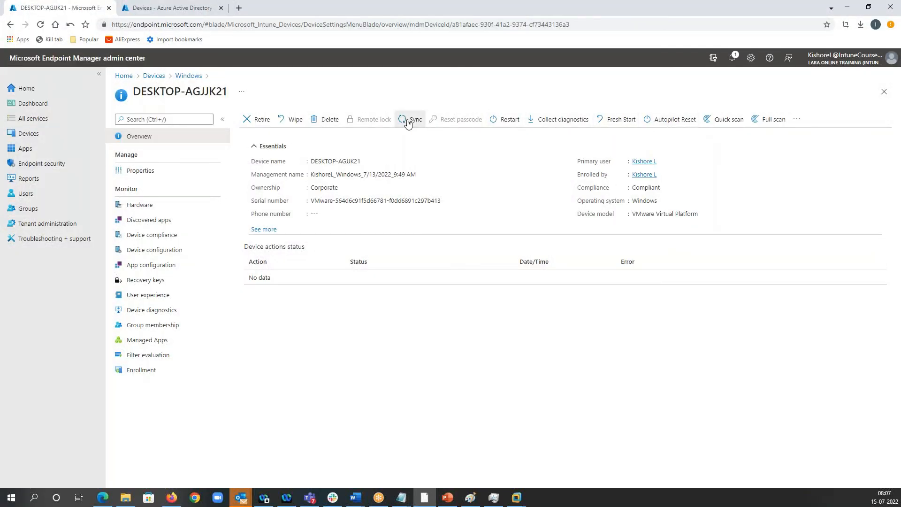
Start a remote sync of DESKTOP-AGJJK21 from the Endpoint Manager admin center, confirm it, and minimize the browser to return to the client
click(410, 119)
click(258, 170)
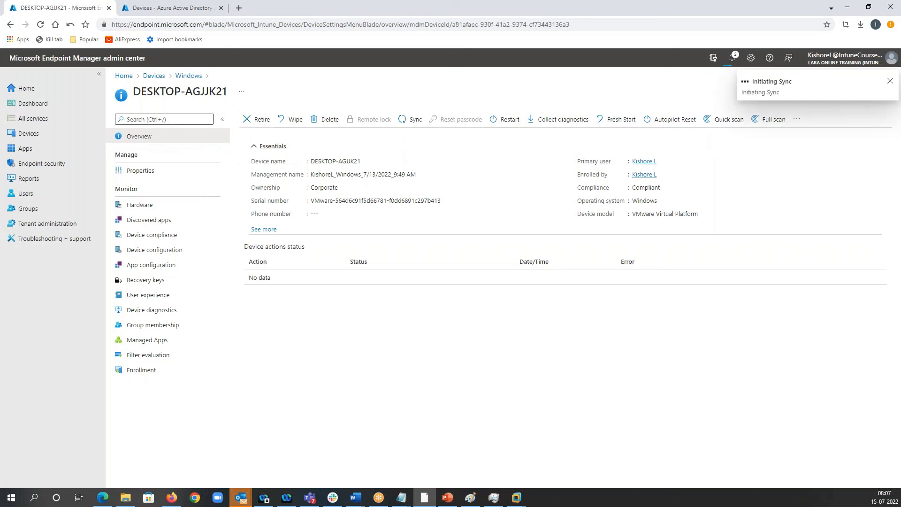
click(847, 7)
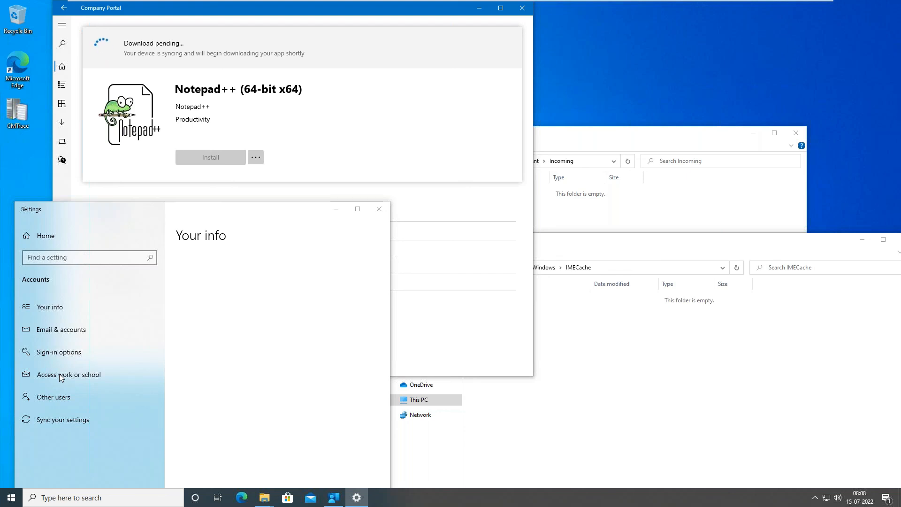
Open the Access work or school page in Settings and bring the IMECache and Incoming folder windows forward
click(61, 375)
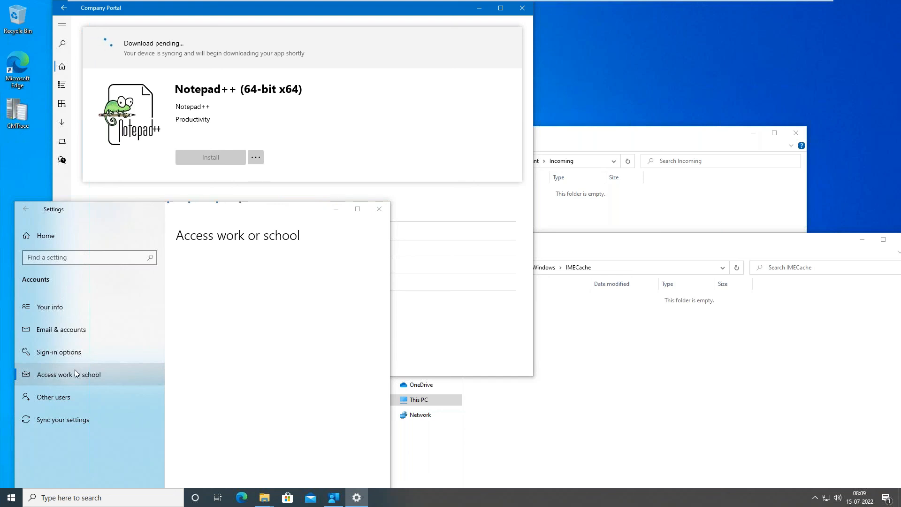
click(612, 350)
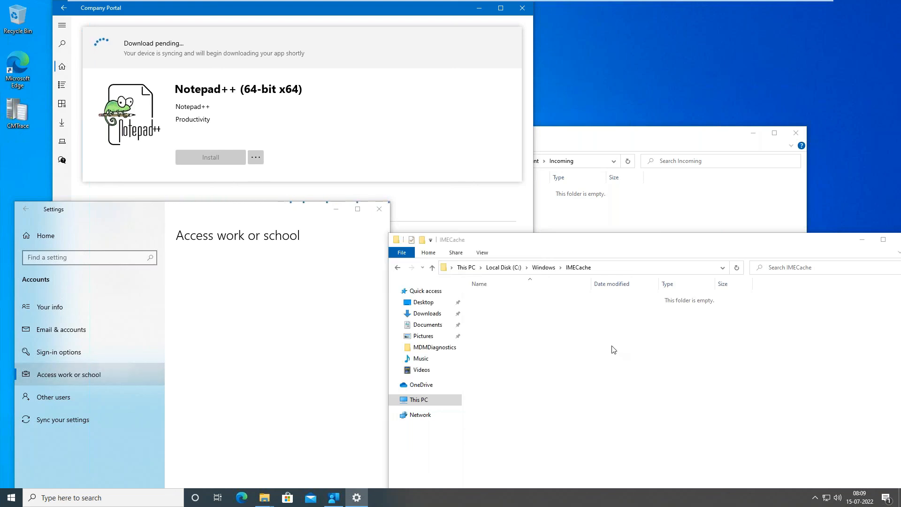
click(584, 213)
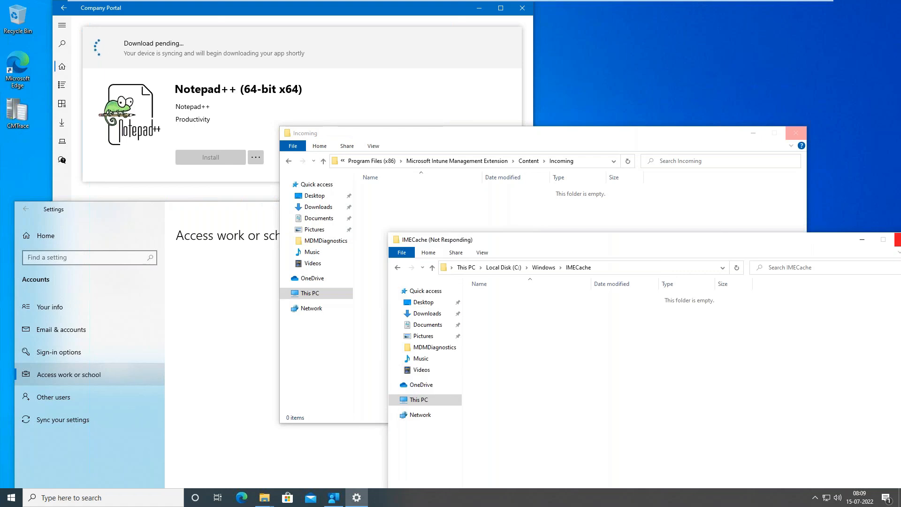
click(297, 188)
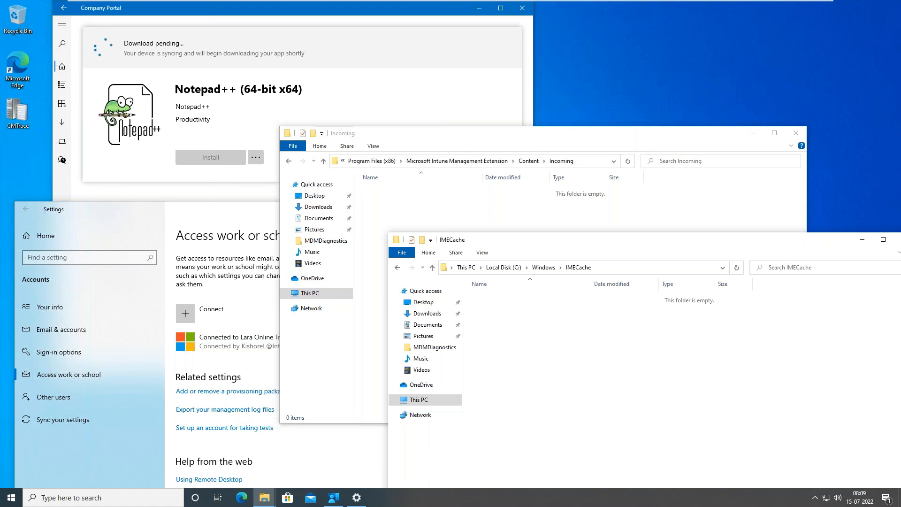
Open the management info of the connected Lara Online Training Azure AD account and start a device sync
click(229, 347)
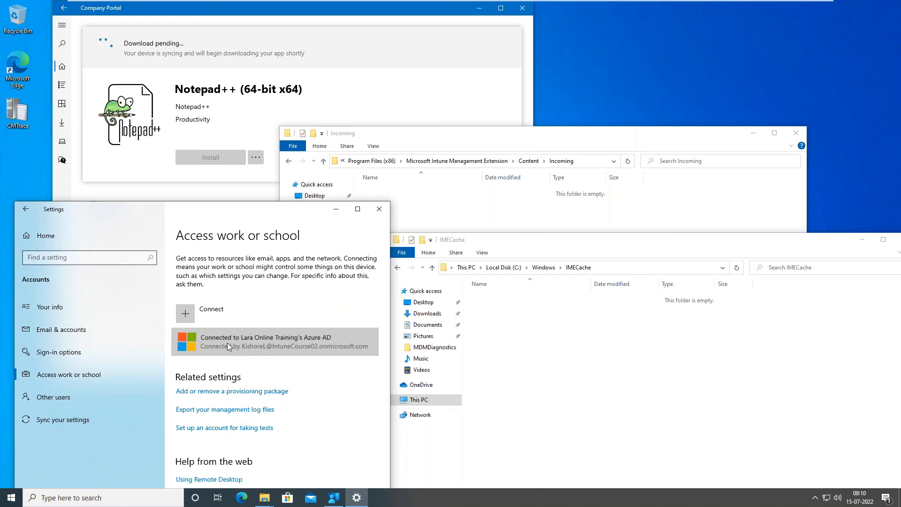
click(227, 342)
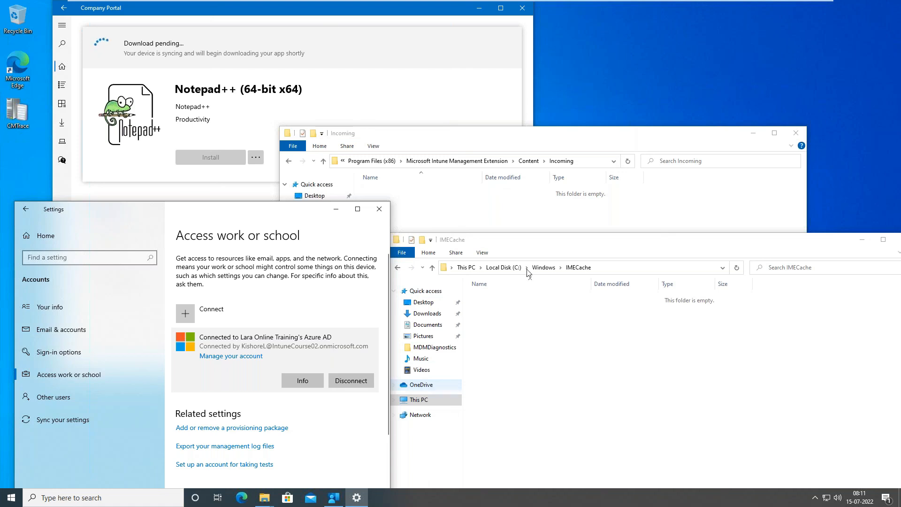
click(897, 239)
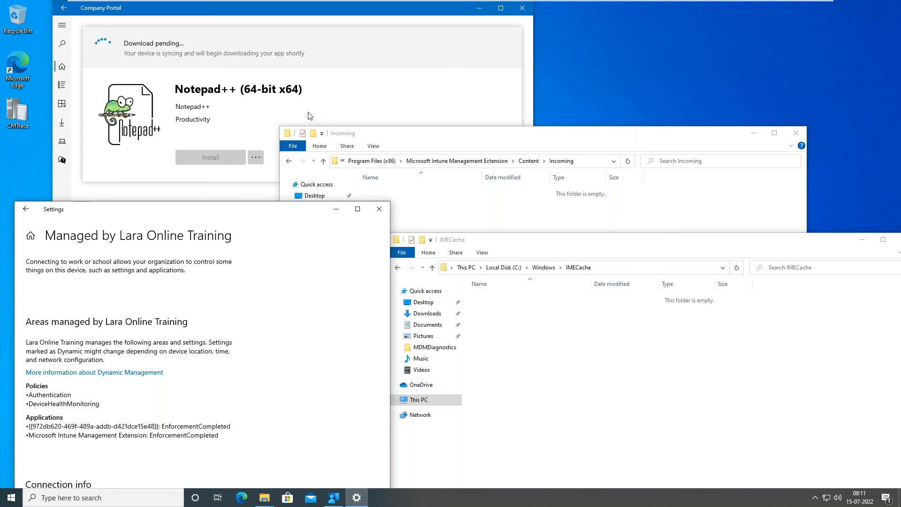
drag(260, 210, 284, 123)
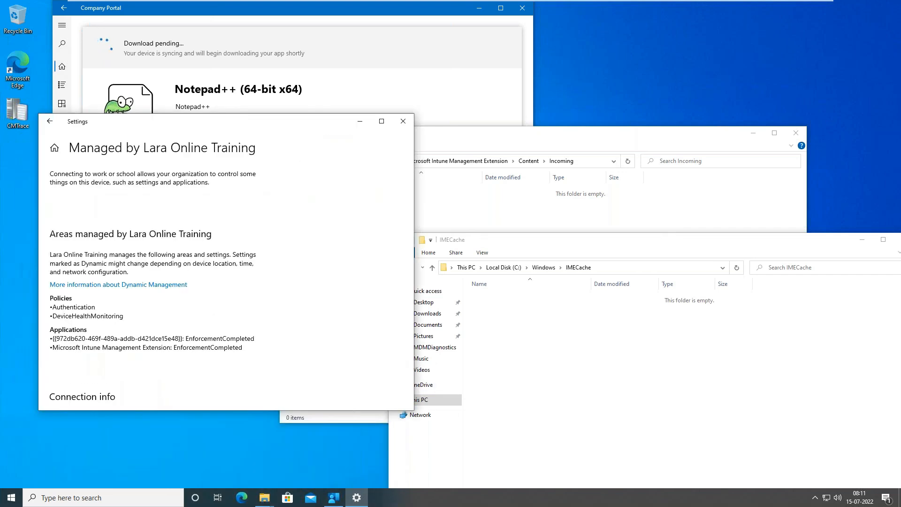
scroll(257, 280, down, 4)
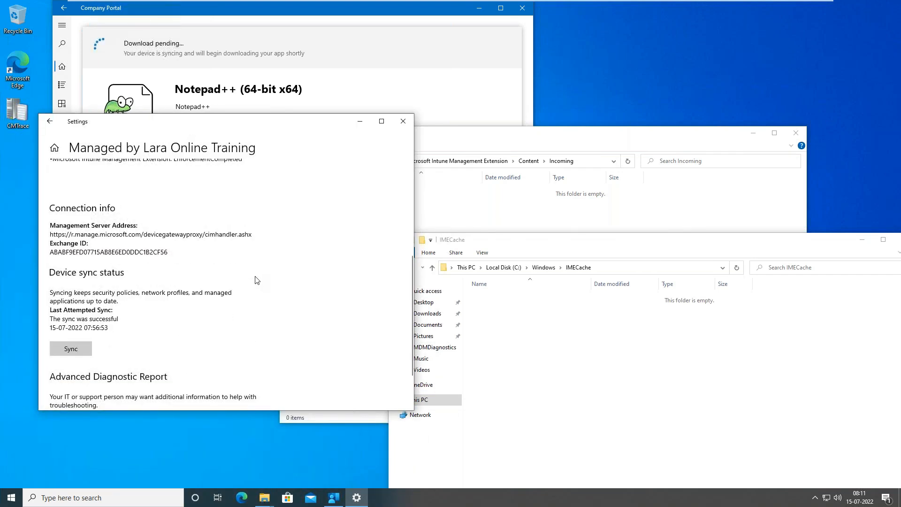
scroll(256, 280, down, 1)
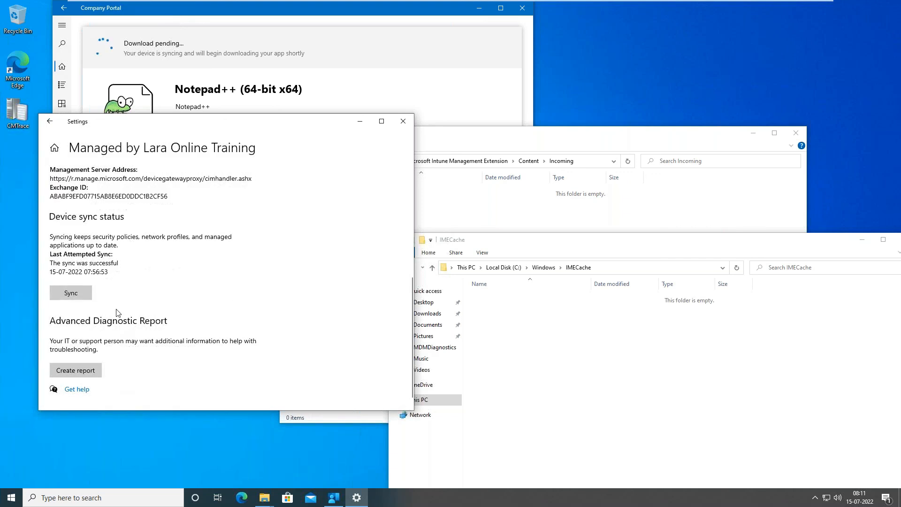
click(71, 293)
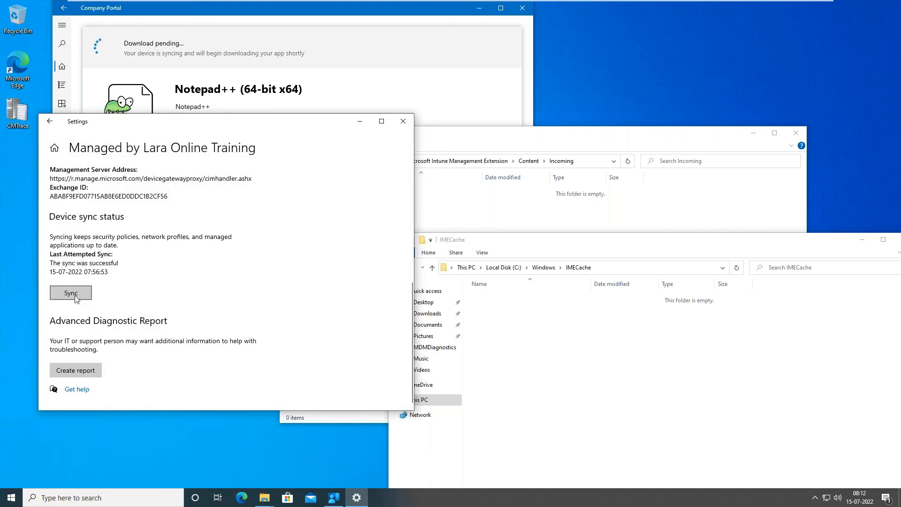